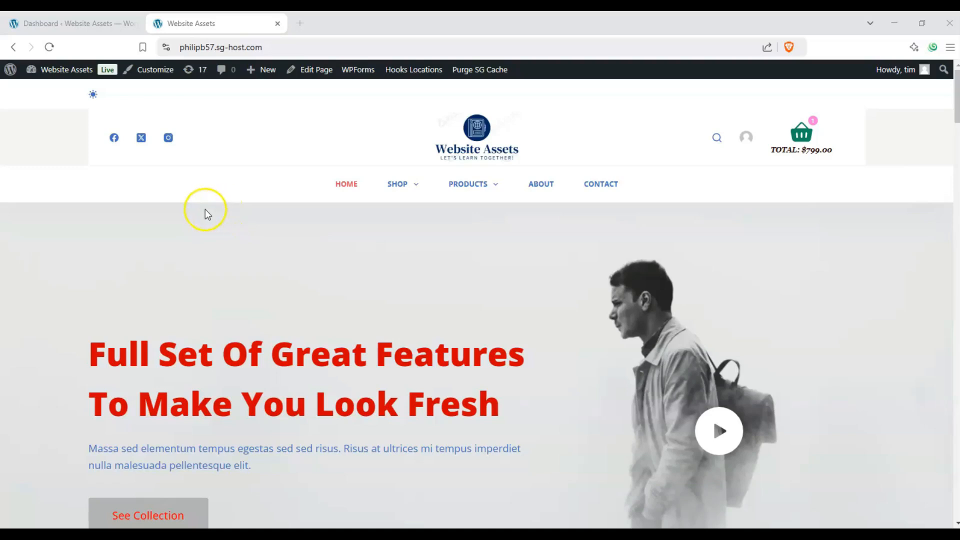
click(93, 23)
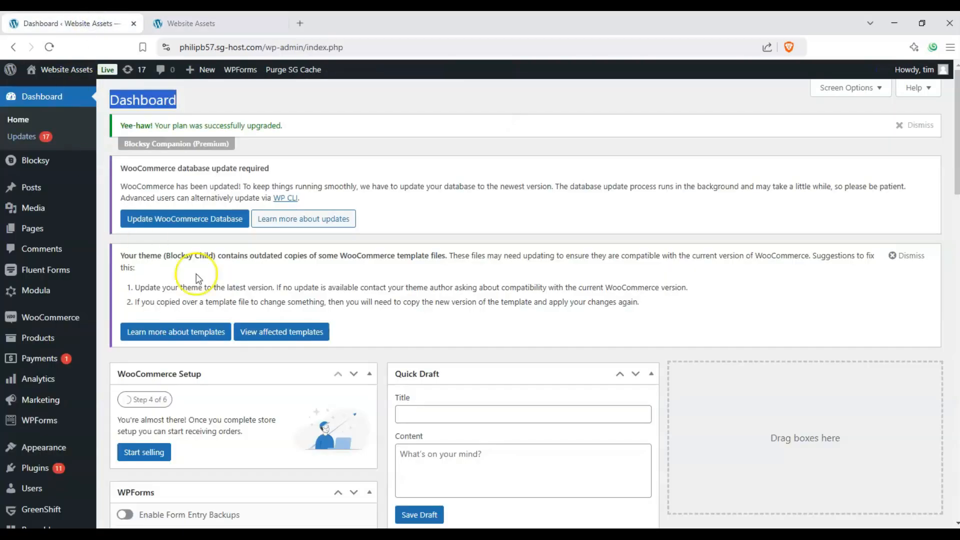
click(356, 97)
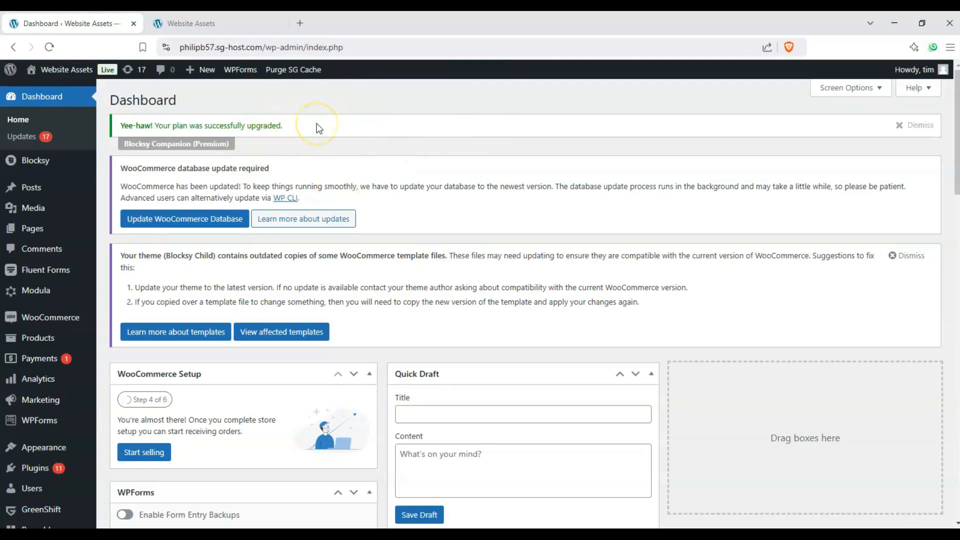
drag(178, 100, 114, 97)
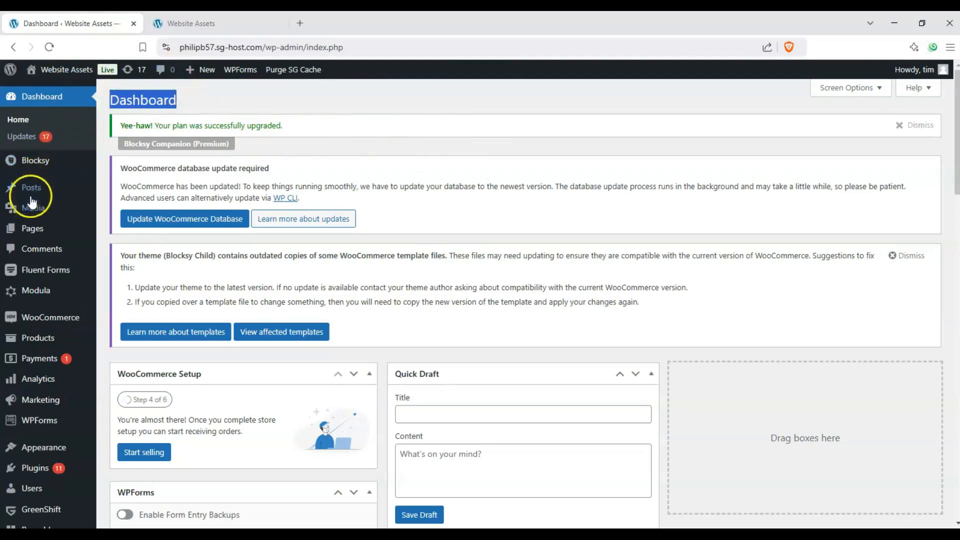
mouse_move(35, 233)
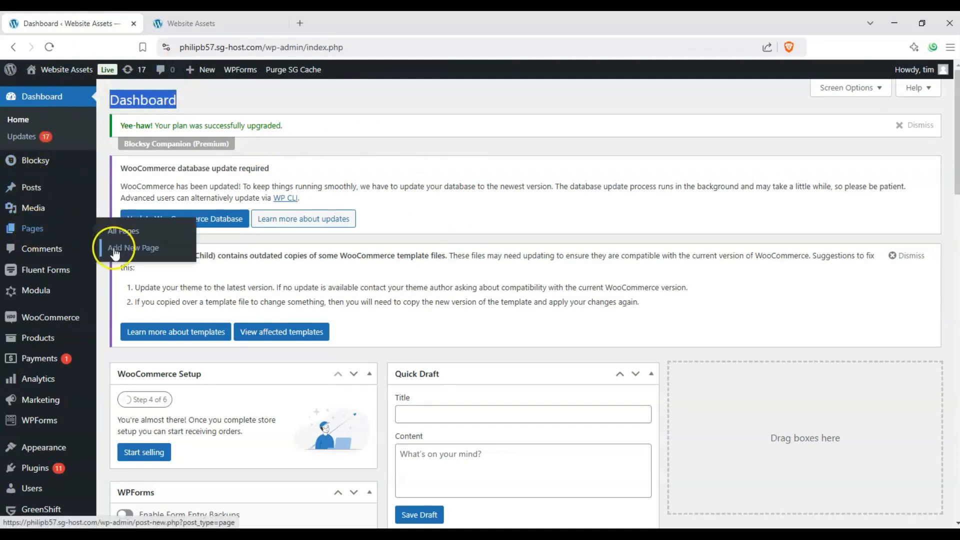
Step: Create a new page from the website's front end
click(211, 20)
scroll(55, 195, up, 1)
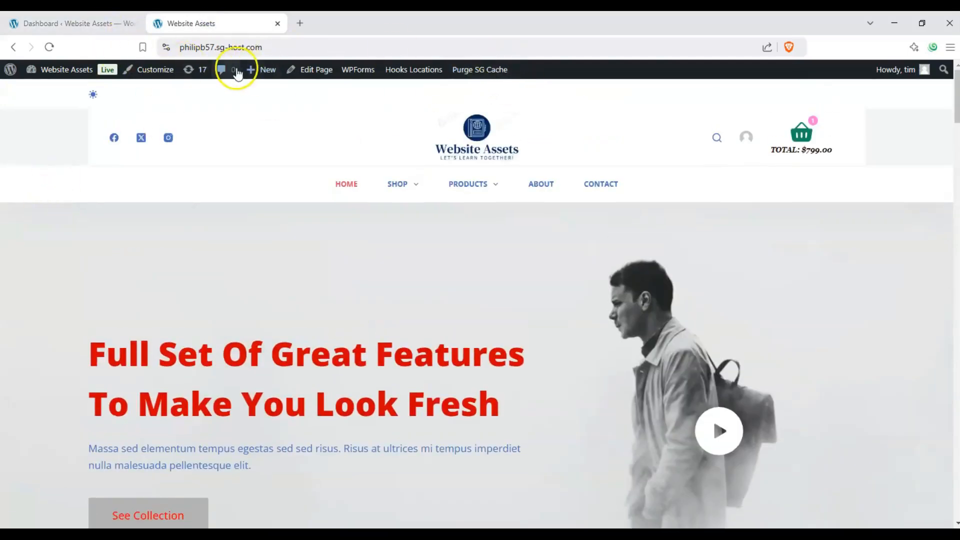
mouse_move(261, 76)
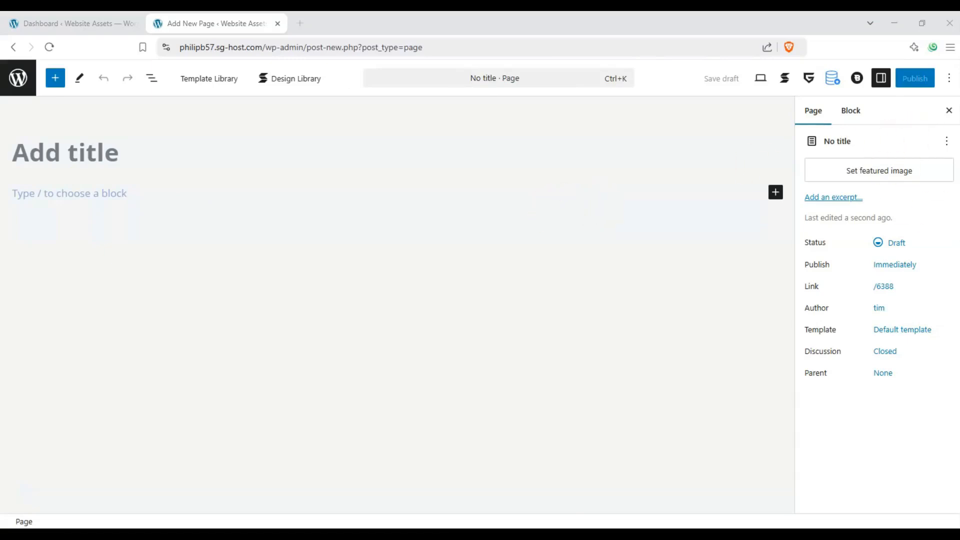
Step: Show the block settings for the new page in the editor's settings sidebar
click(880, 79)
click(881, 79)
click(853, 111)
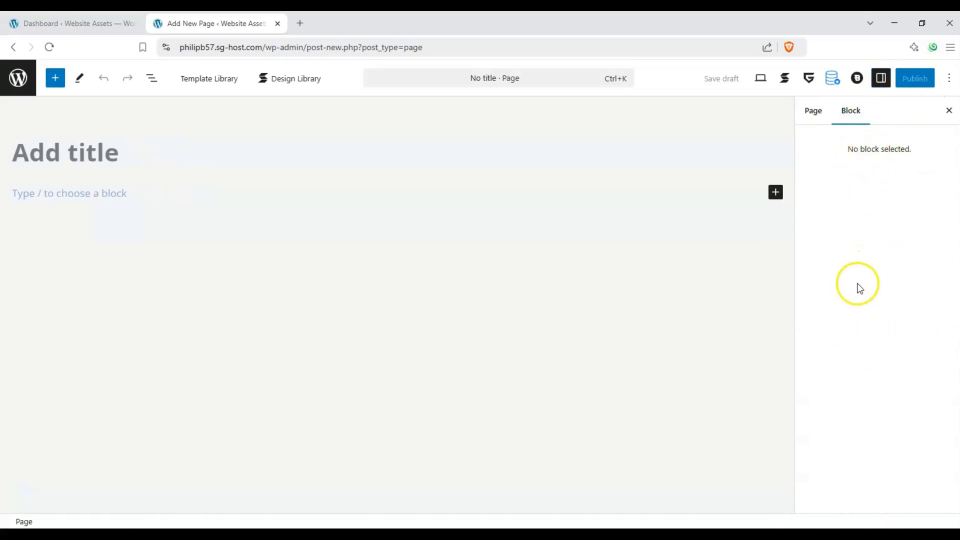
Step: Title the new page "Advanced Button Test"
click(105, 160)
text(Adv)
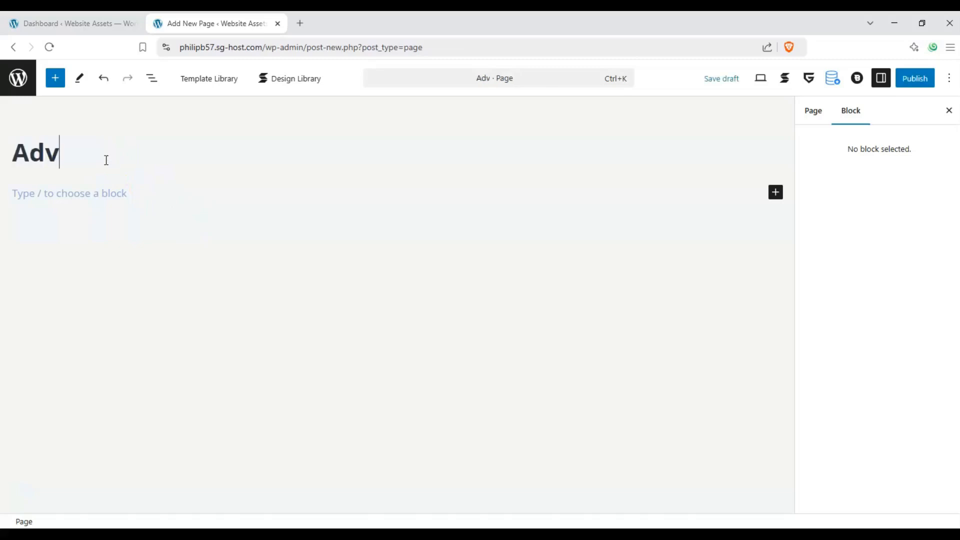
text(anced Button Test)
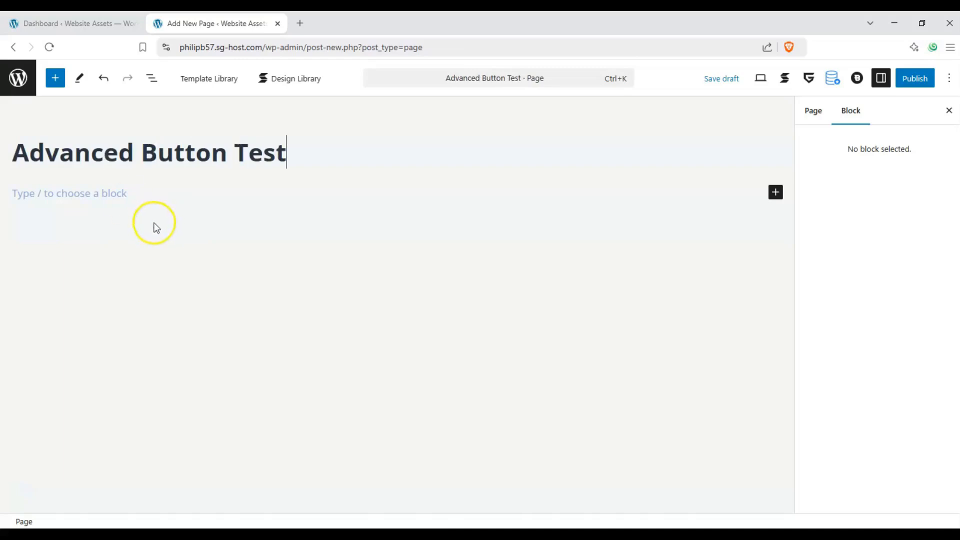
Step: Insert a Button Advanced block below the page title and close the block library
click(156, 227)
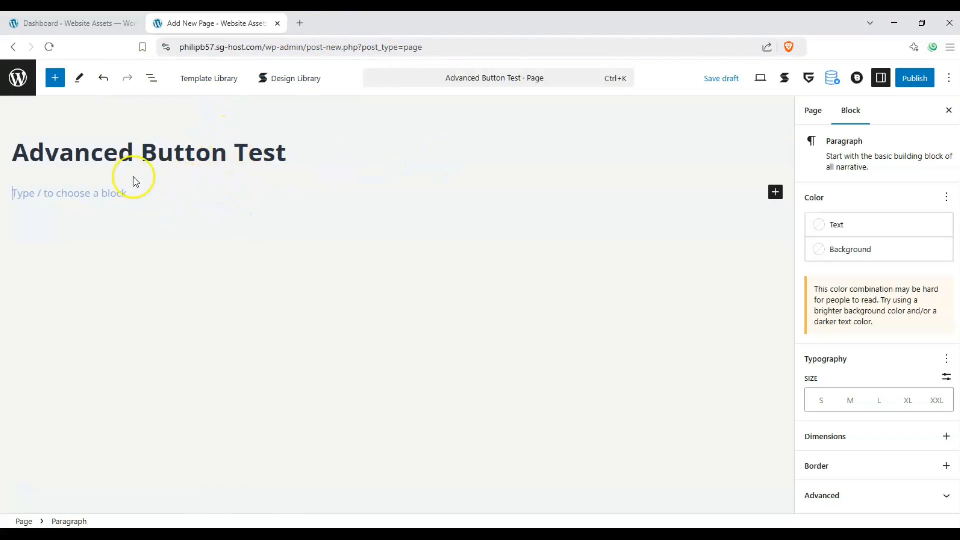
click(55, 79)
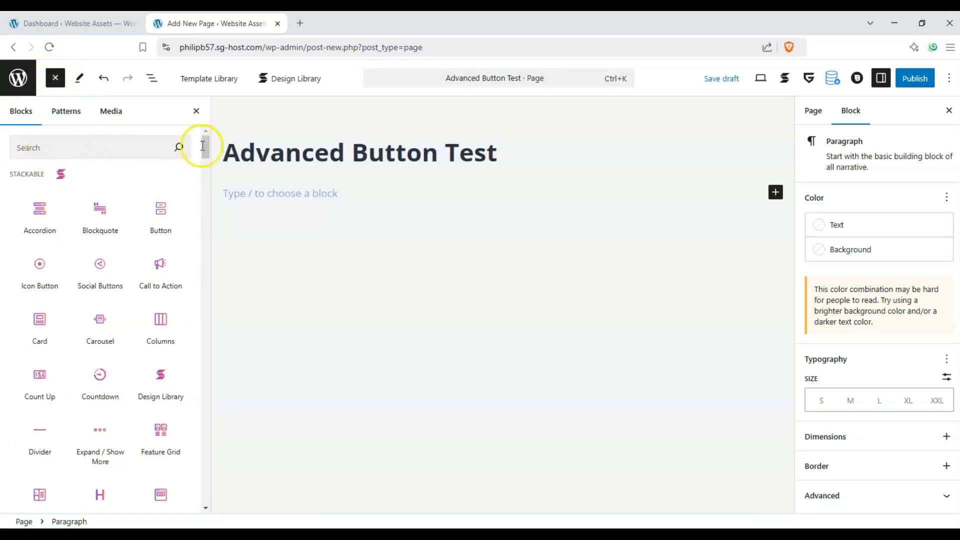
drag(204, 146, 205, 197)
scroll(77, 214, down, 3)
mouse_move(156, 428)
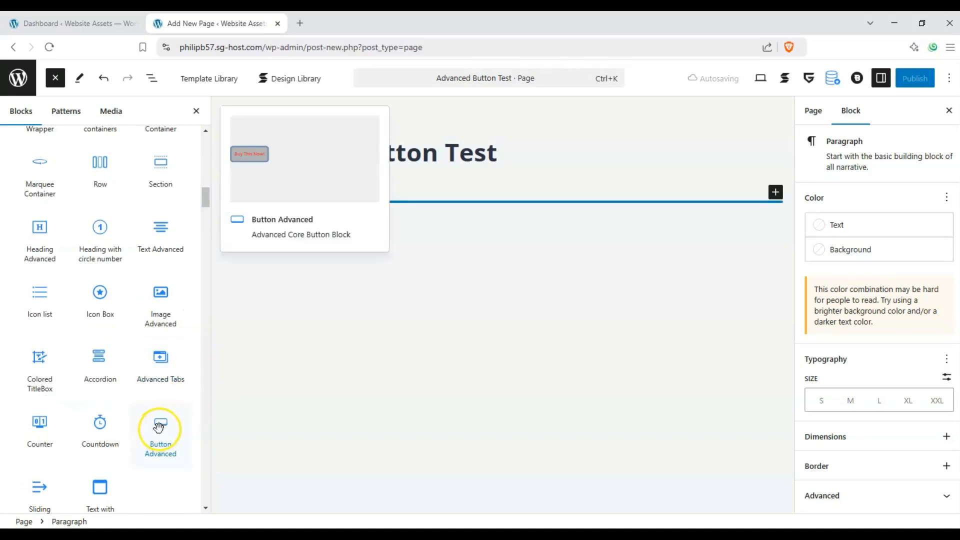
drag(193, 414, 278, 255)
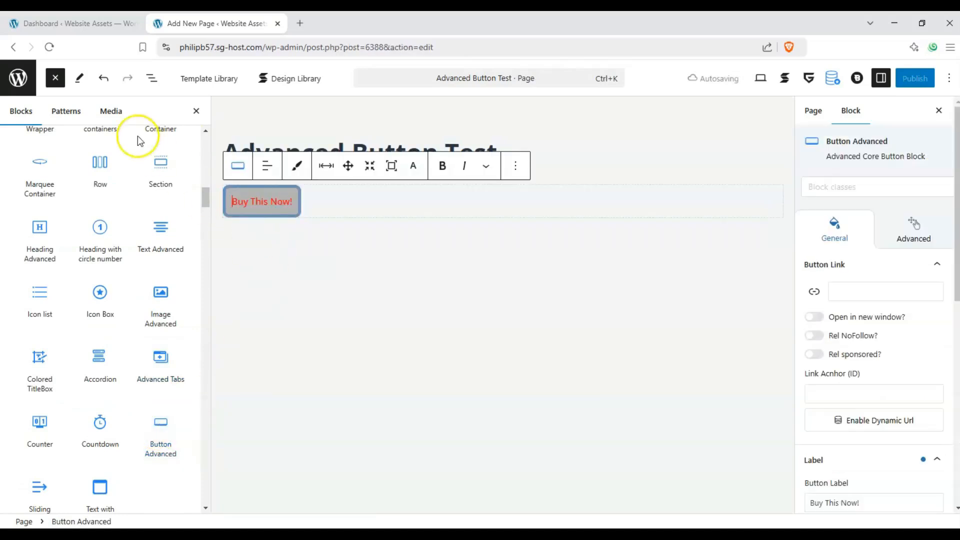
click(50, 75)
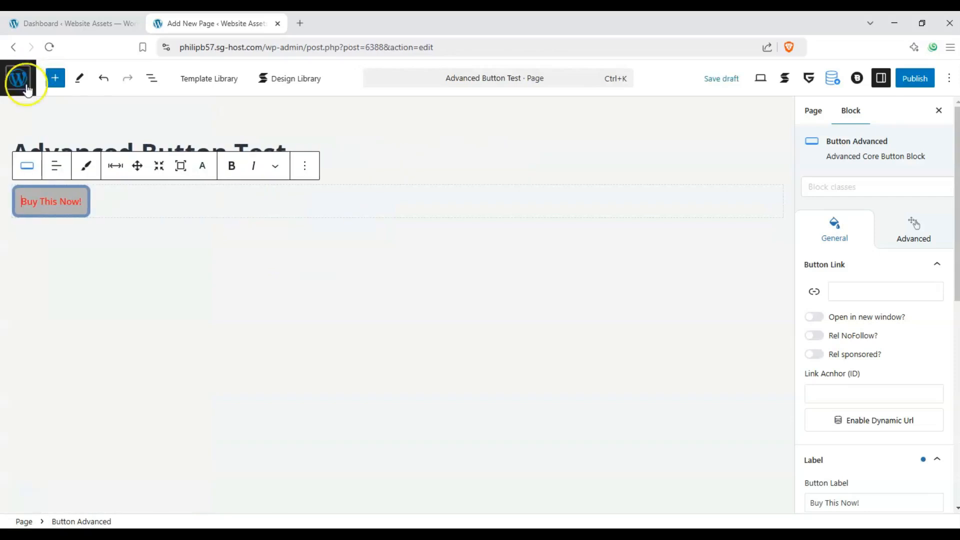
Step: Center-align the "Buy This Now!" button on the page
click(168, 266)
click(74, 212)
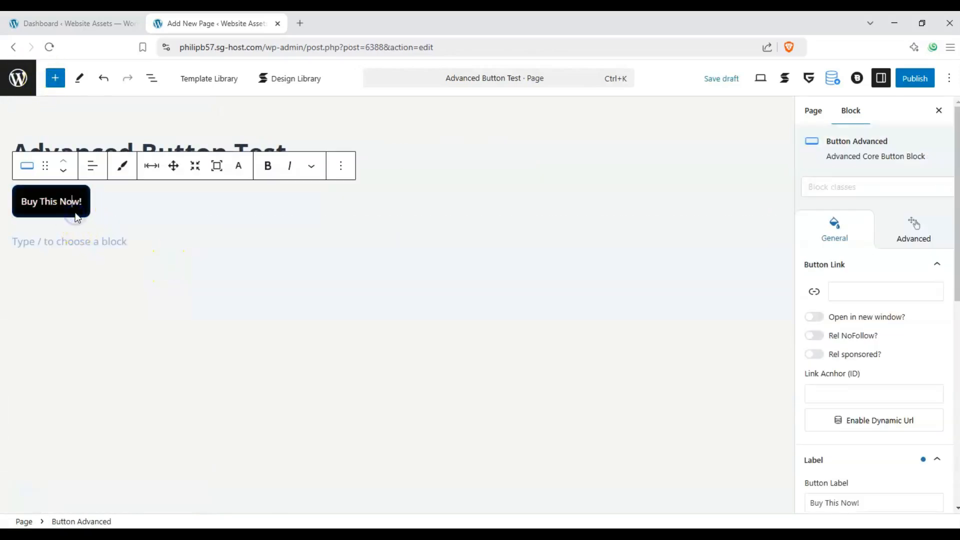
click(92, 166)
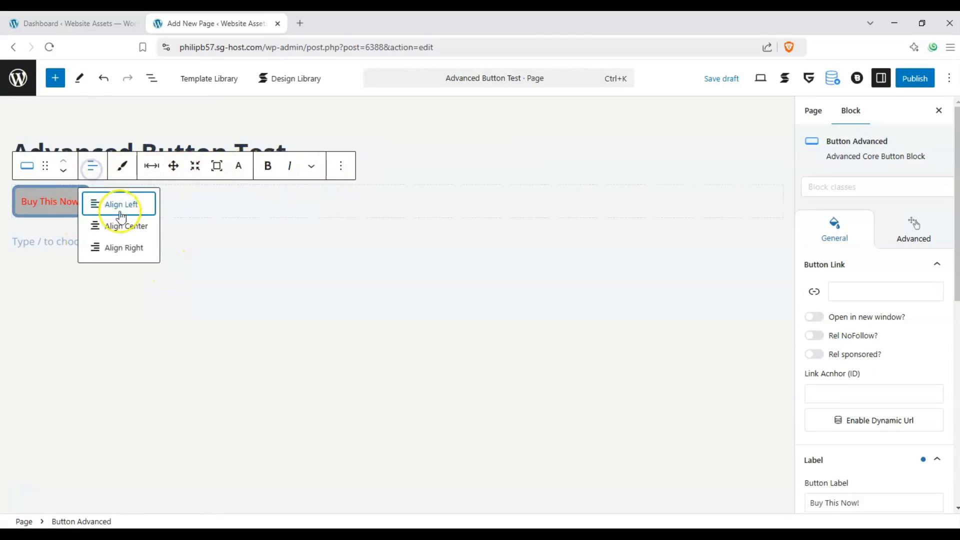
click(120, 223)
click(417, 212)
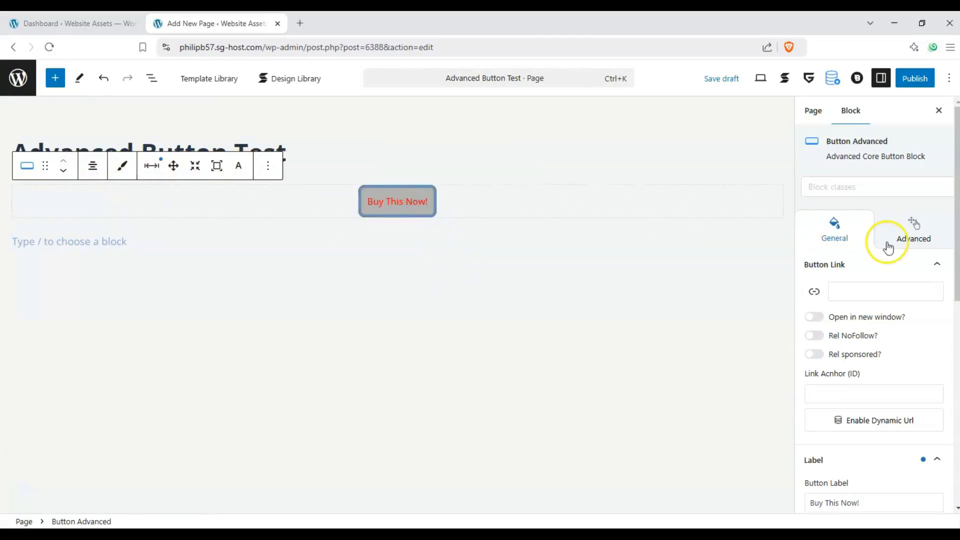
Step: Copy the site's root URL from the current page address
drag(264, 49, 127, 67)
key(ctrl+c)
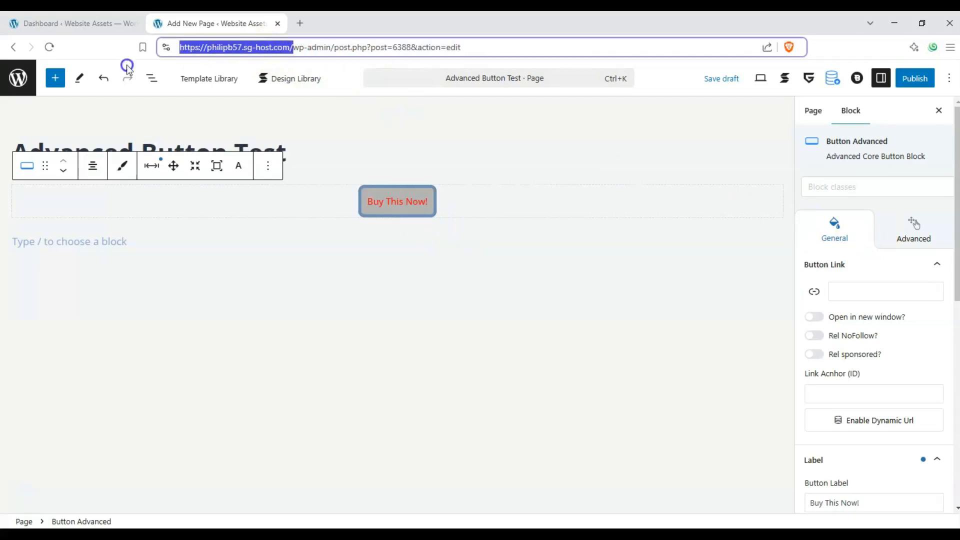
Step: Look through the preset block classes available for the button, down to the opacity presets
click(858, 264)
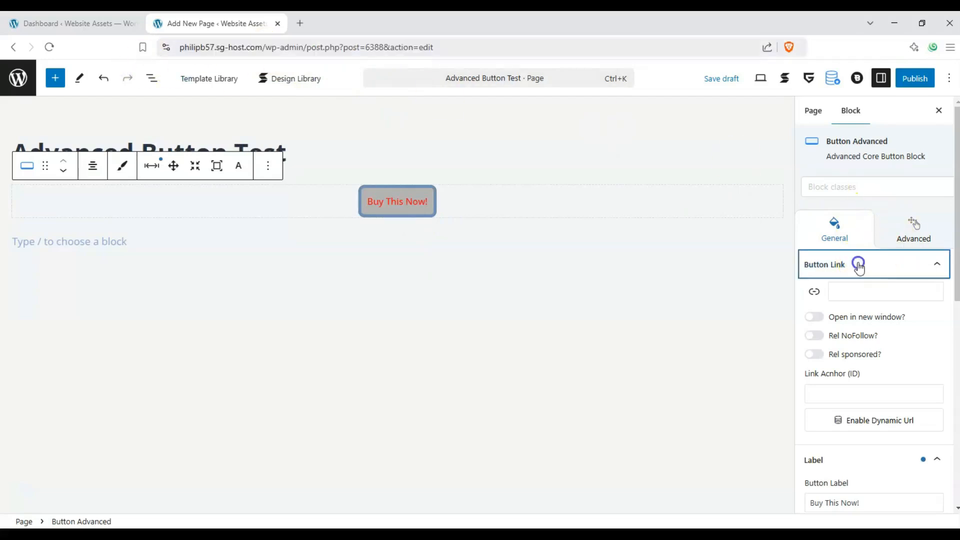
click(858, 263)
click(830, 189)
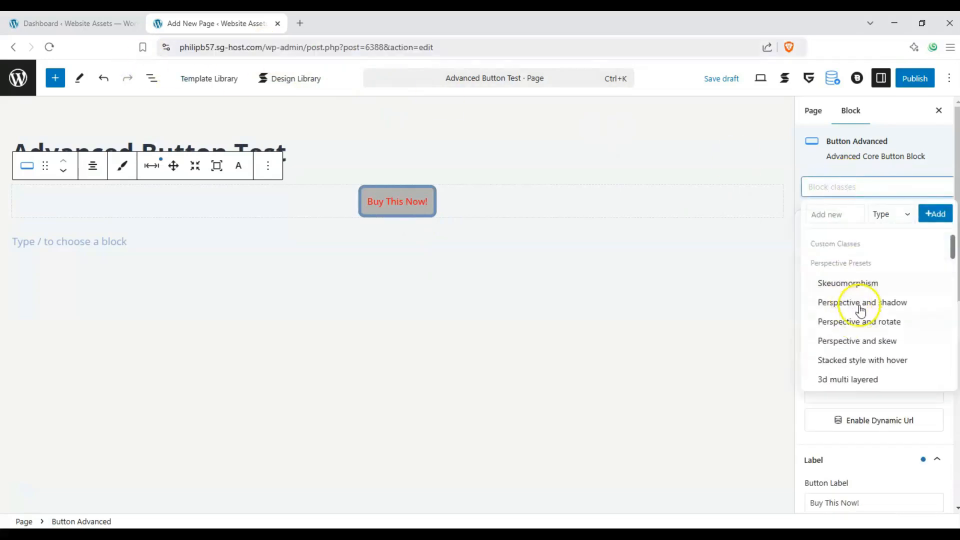
scroll(859, 305, down, 10)
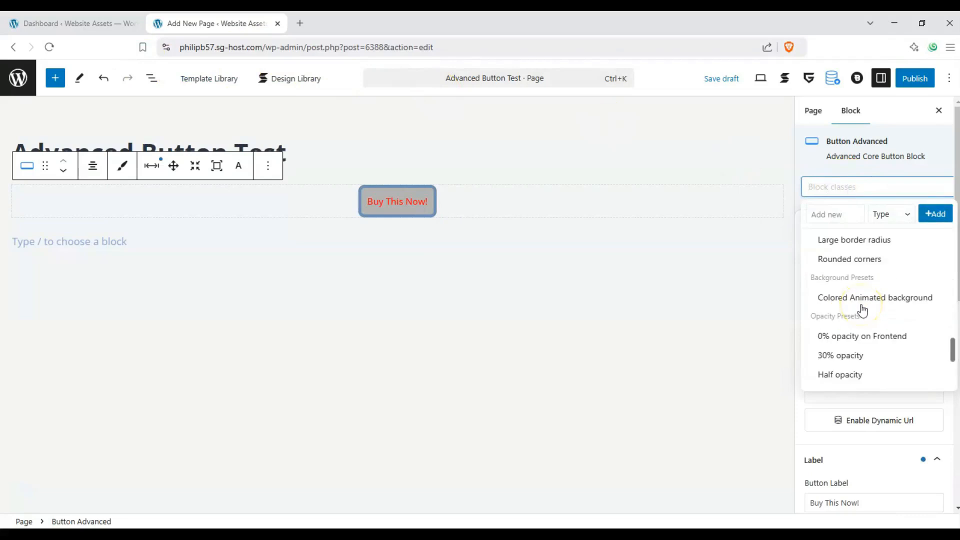
click(848, 375)
click(857, 187)
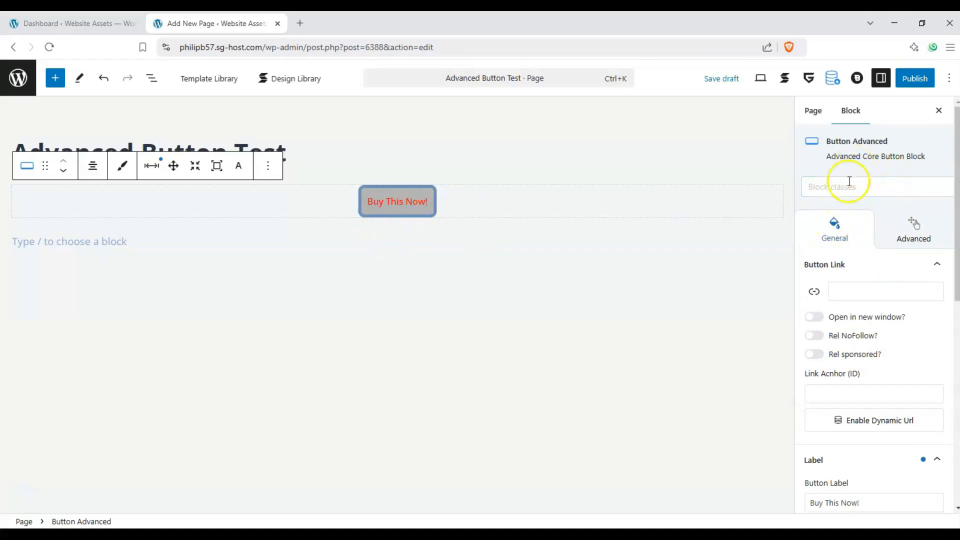
Step: Set the button's link to the copied site root URL
click(850, 291)
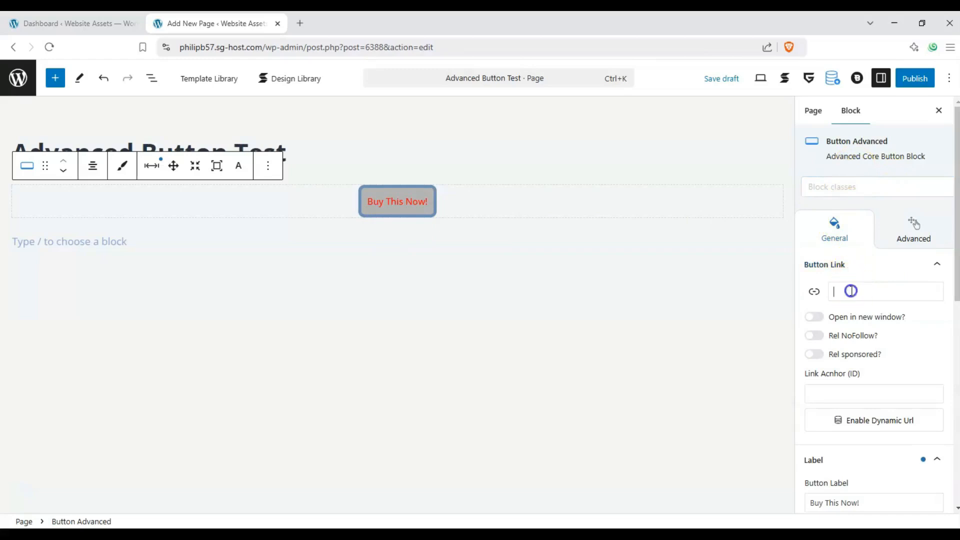
click(814, 293)
click(814, 295)
click(842, 291)
key(ctrl+v)
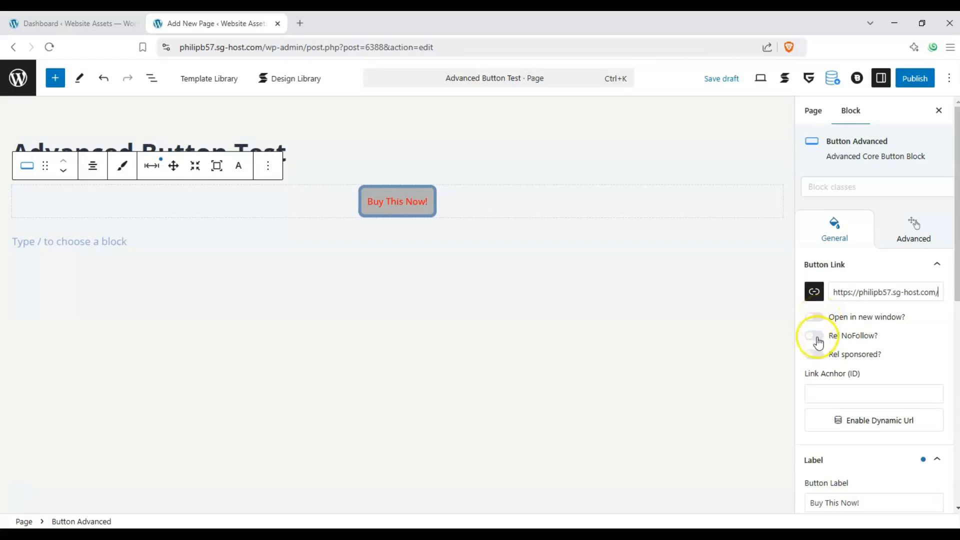
Step: Review the button link's NoFollow, sponsored and link anchor options
click(815, 336)
click(810, 357)
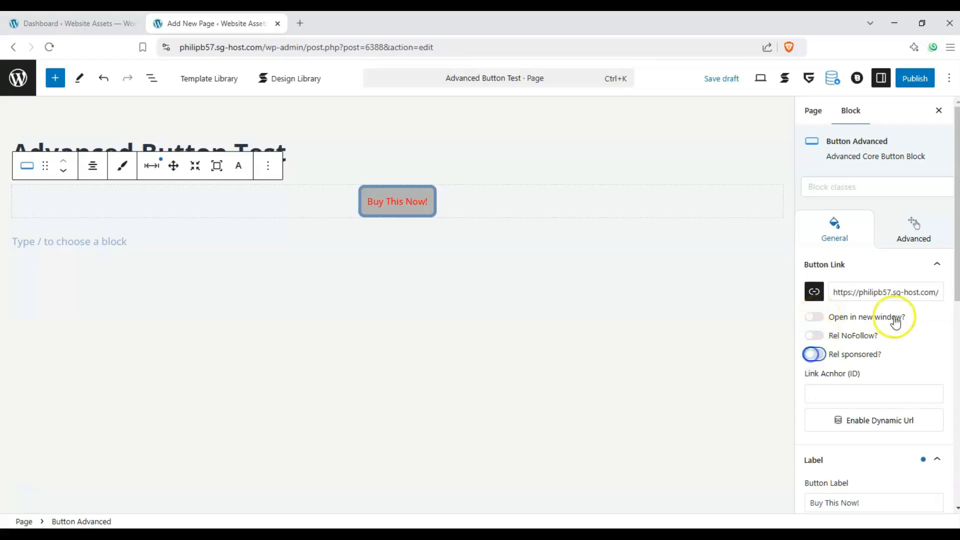
scroll(895, 317, down, 2)
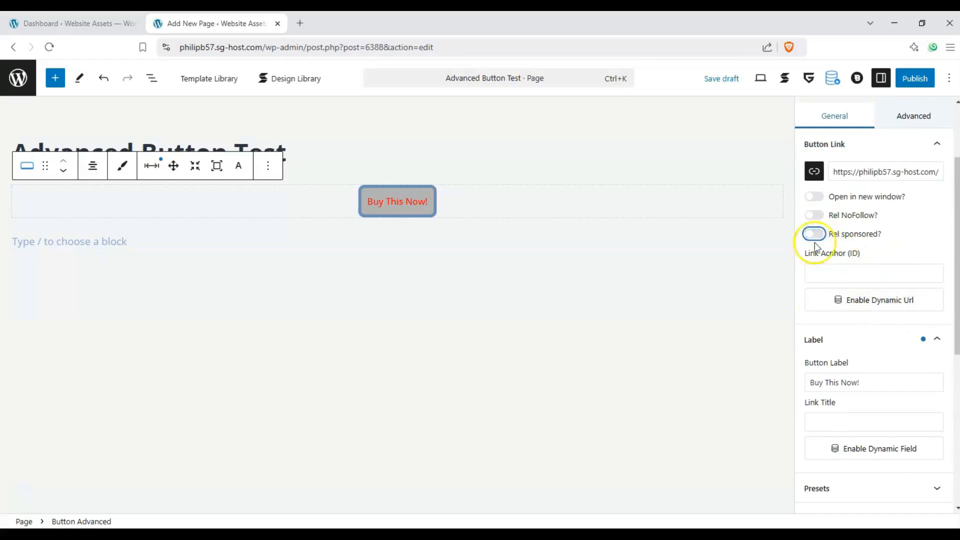
click(822, 278)
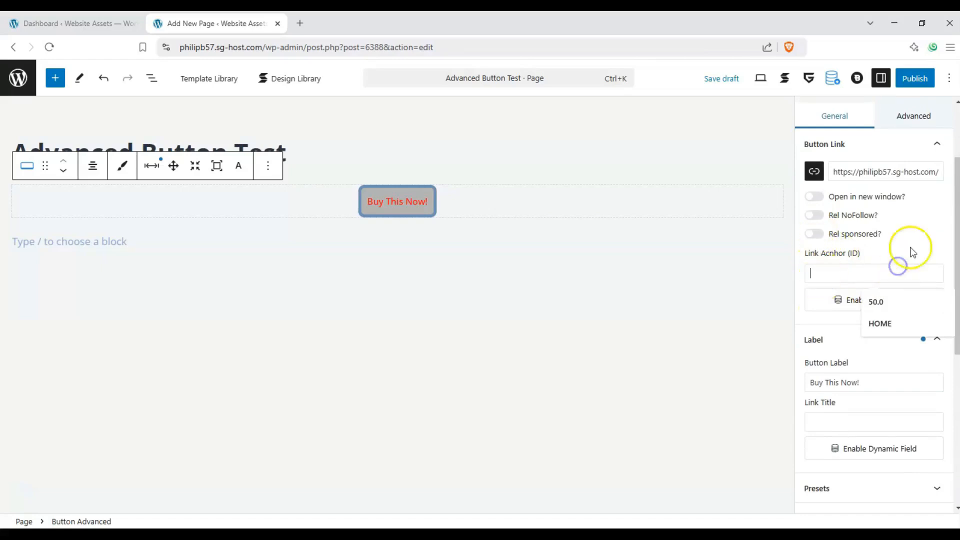
click(908, 251)
Step: Change the button label to "Find out More!"
scroll(840, 260, down, 1)
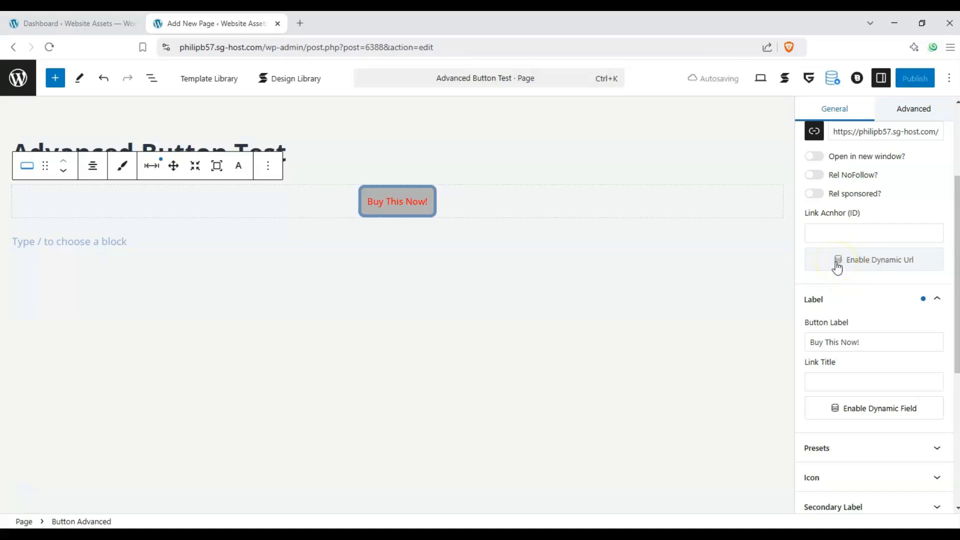
click(852, 299)
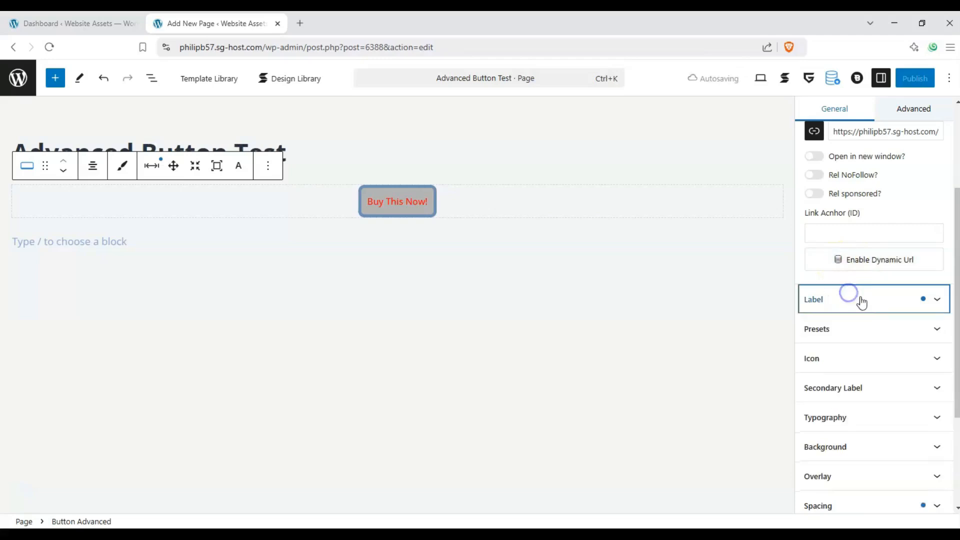
click(860, 299)
click(871, 344)
drag(870, 345, 749, 352)
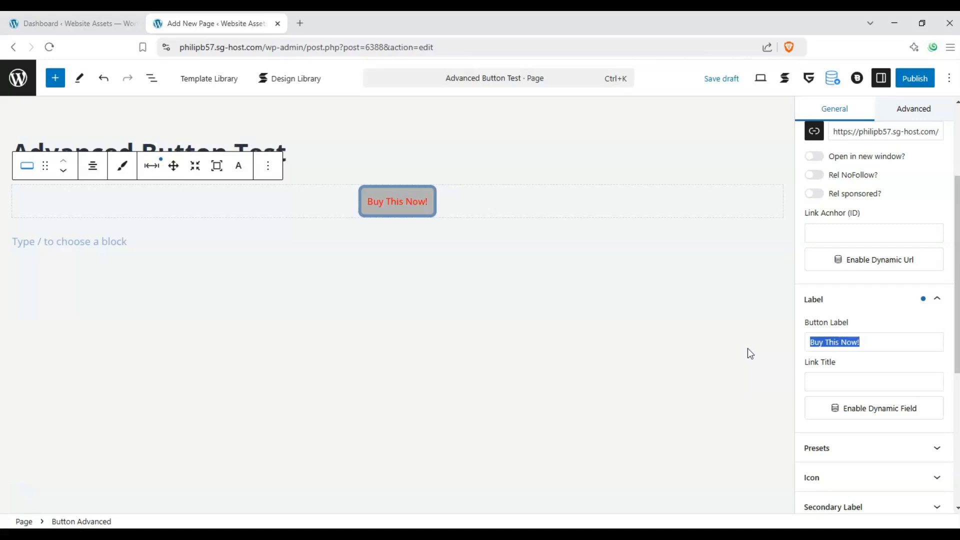
text(F)
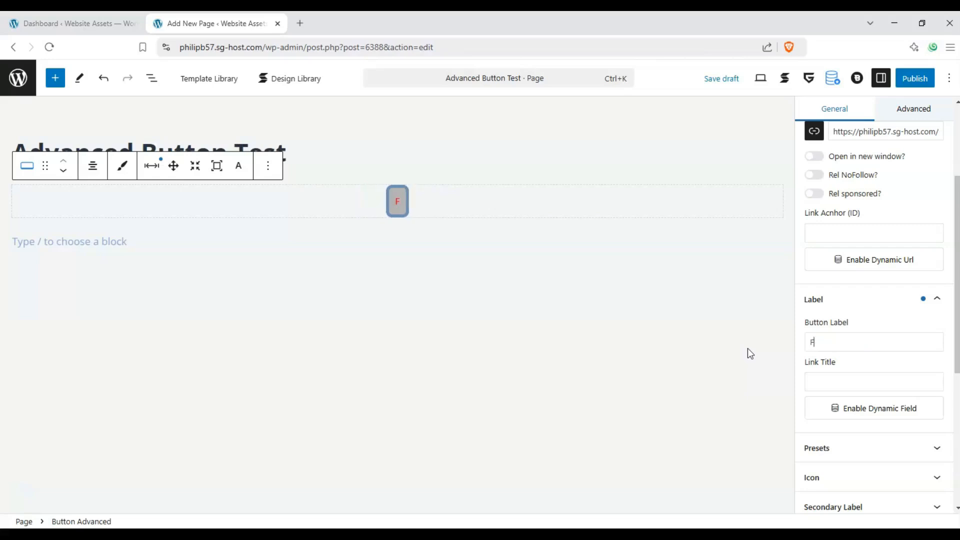
text(ind out More!)
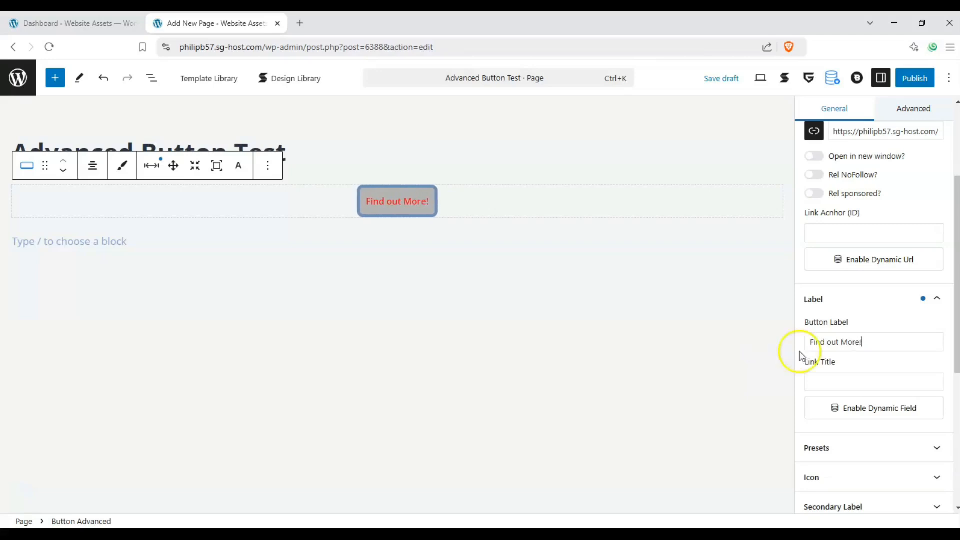
Step: Try "sdfsdf" as the button's link title and clear the field again
click(858, 375)
text(sdfsdf)
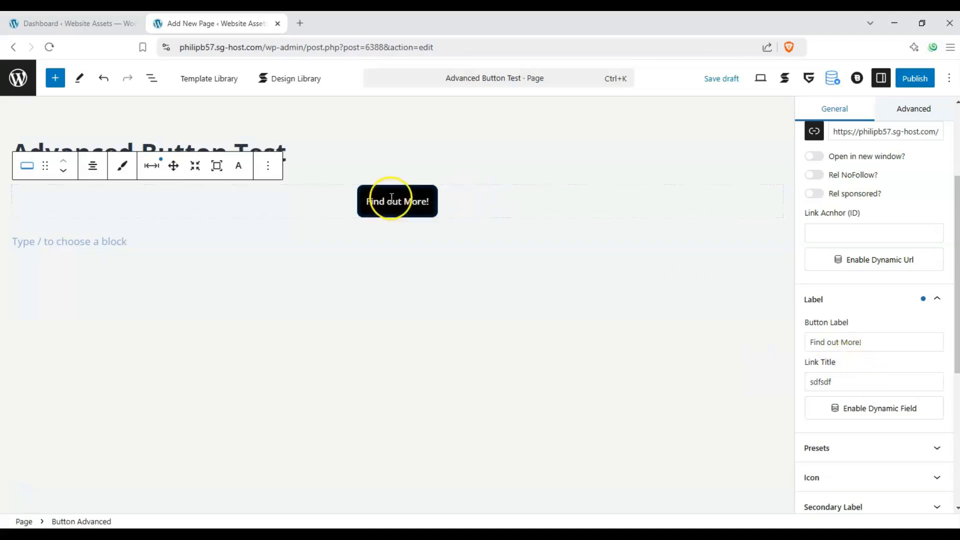
key(BackSpace)
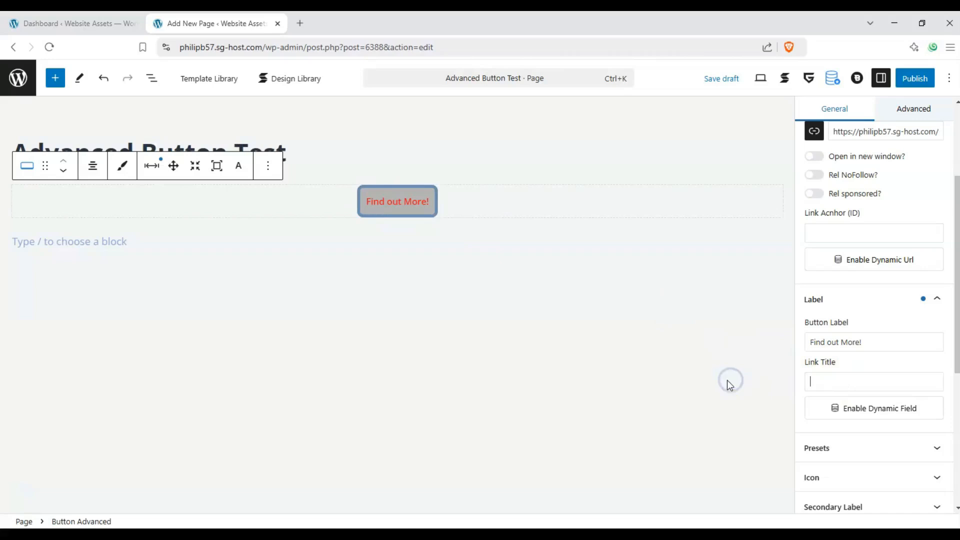
scroll(852, 352, down, 1)
scroll(900, 300, down, 1)
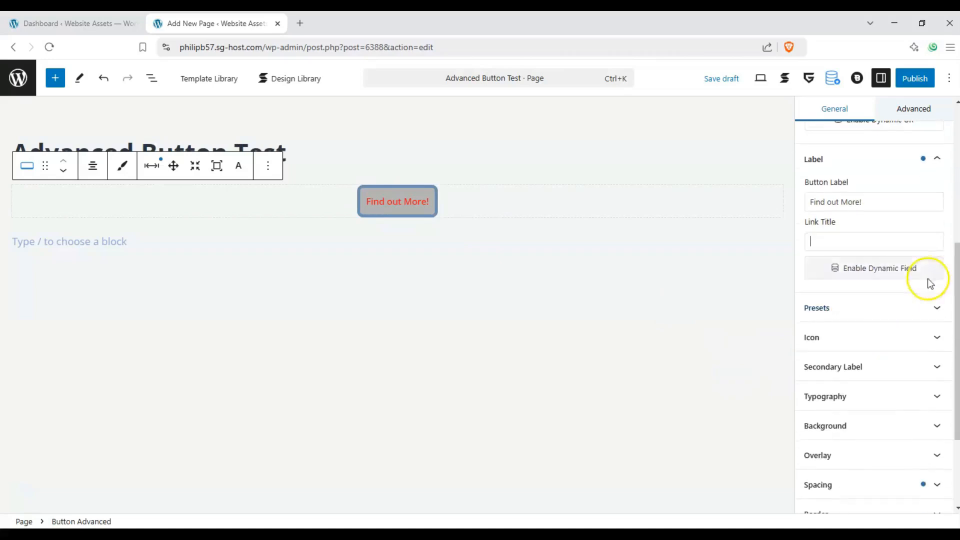
Step: Expand the button presets and try several styles on the button, including the yellow Click Me9 and the green Click Me15
click(929, 155)
click(939, 192)
scroll(887, 167, down, 1)
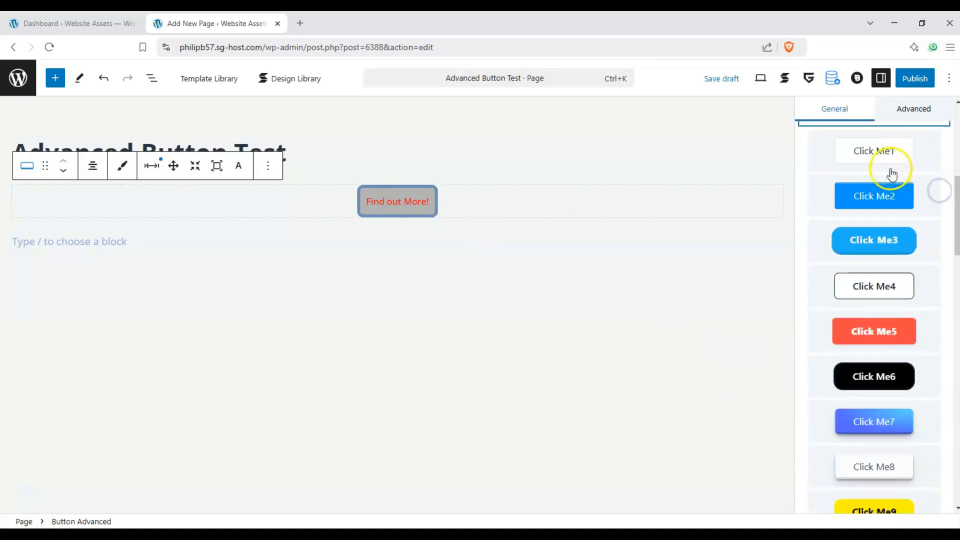
scroll(859, 250, down, 3)
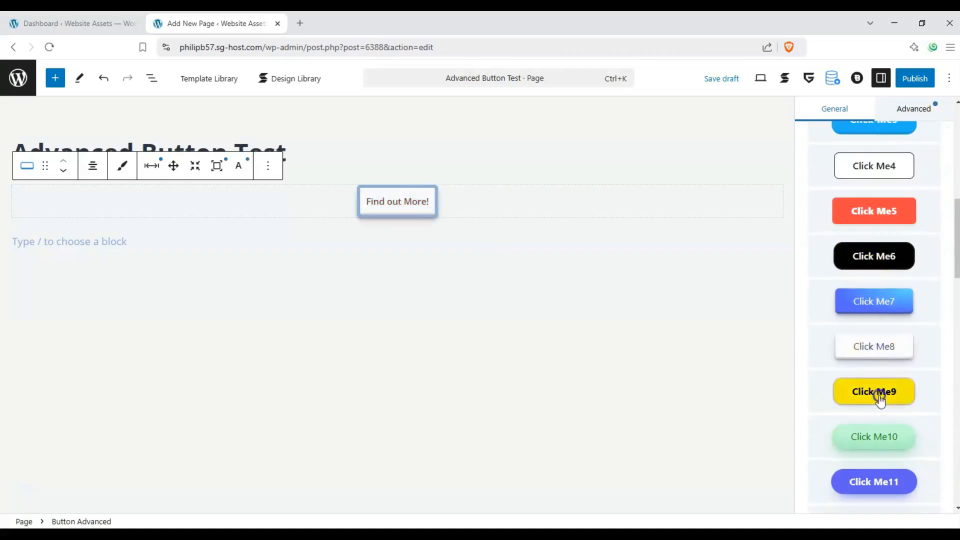
click(872, 391)
scroll(874, 395, down, 4)
click(874, 355)
click(876, 442)
scroll(874, 425, down, 3)
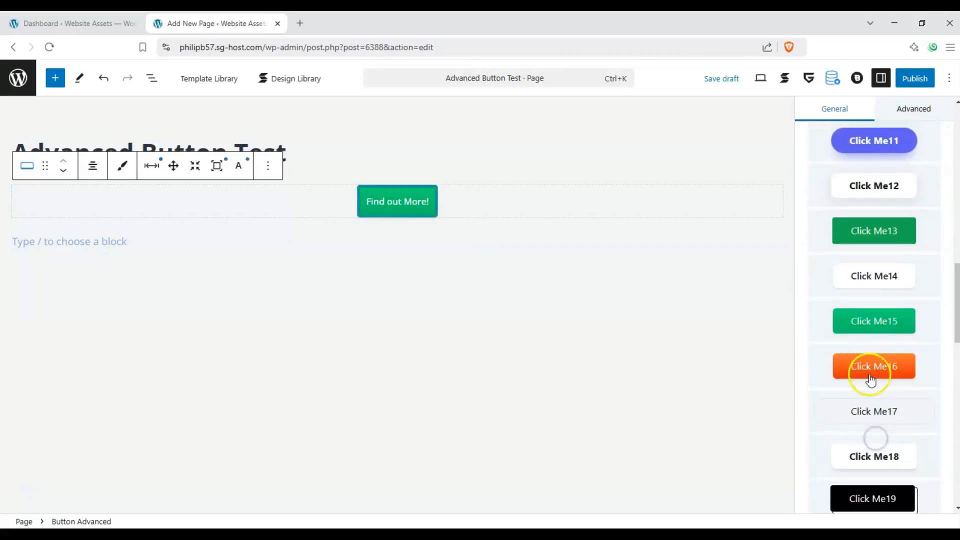
Step: Try further presets on the button, such as Click Me16, Click Me19, Click Me21 and Click Me22
click(871, 365)
scroll(870, 350, down, 4)
click(868, 302)
click(862, 395)
click(861, 435)
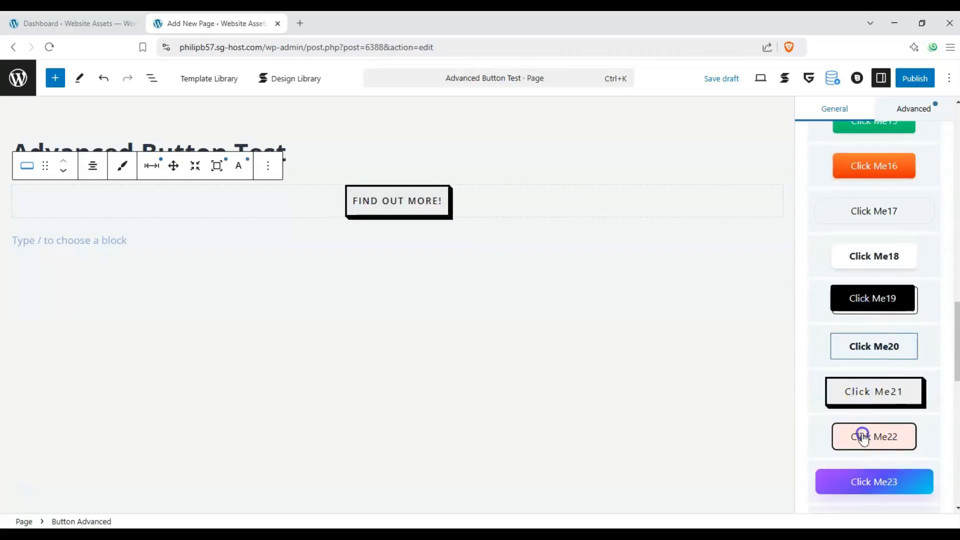
click(856, 481)
click(875, 389)
scroll(873, 390, down, 4)
click(873, 381)
scroll(872, 381, down, 4)
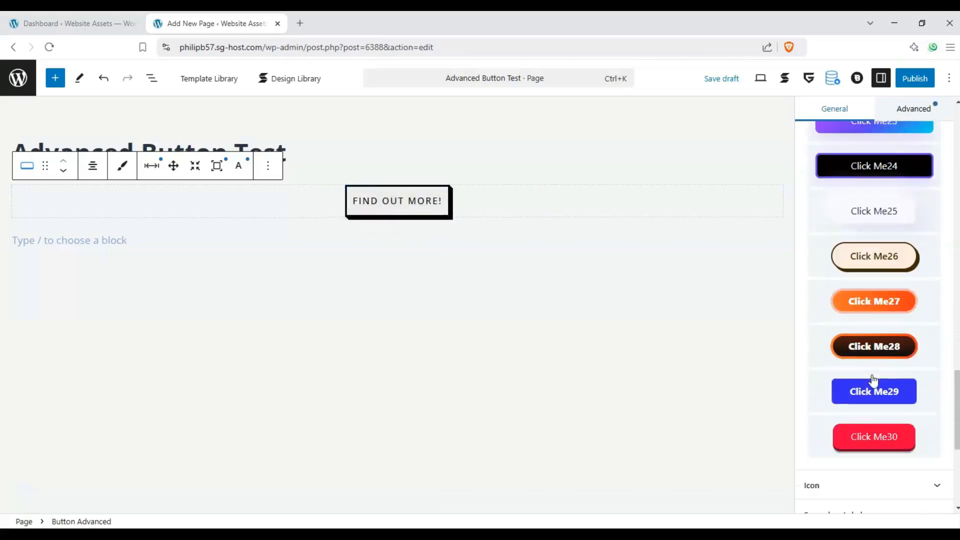
Step: Compare the presets between Click Me26 and Click Me30 on the button and apply Click Me27
click(874, 347)
click(874, 436)
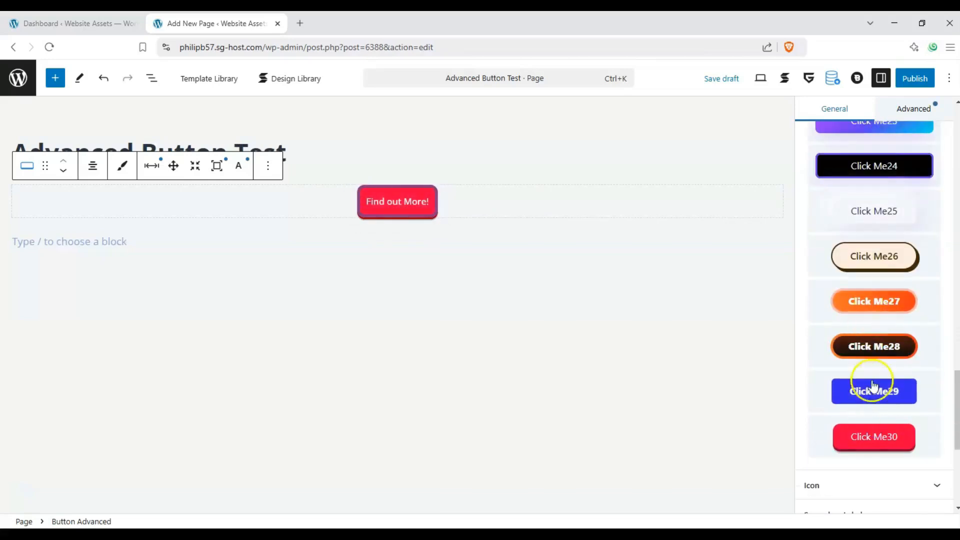
click(869, 256)
click(873, 301)
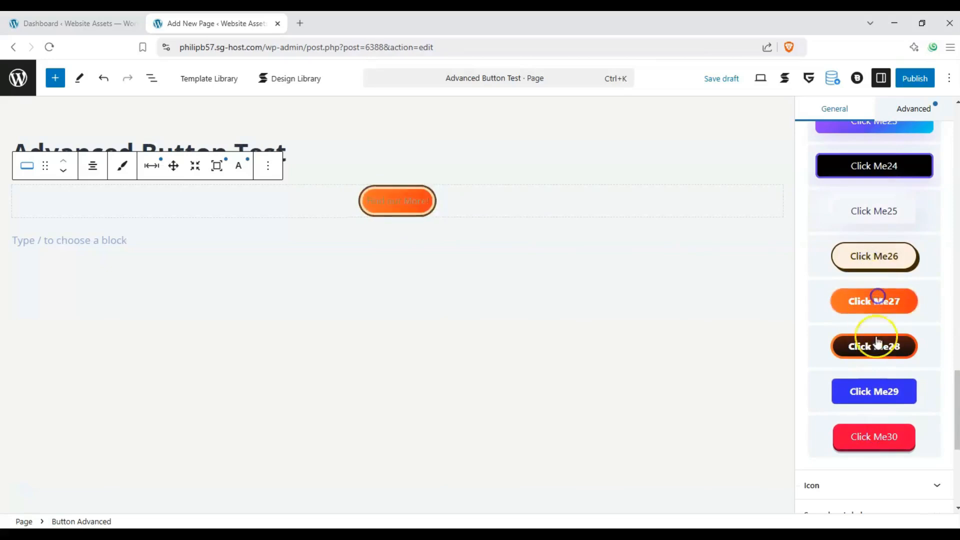
click(876, 350)
click(869, 301)
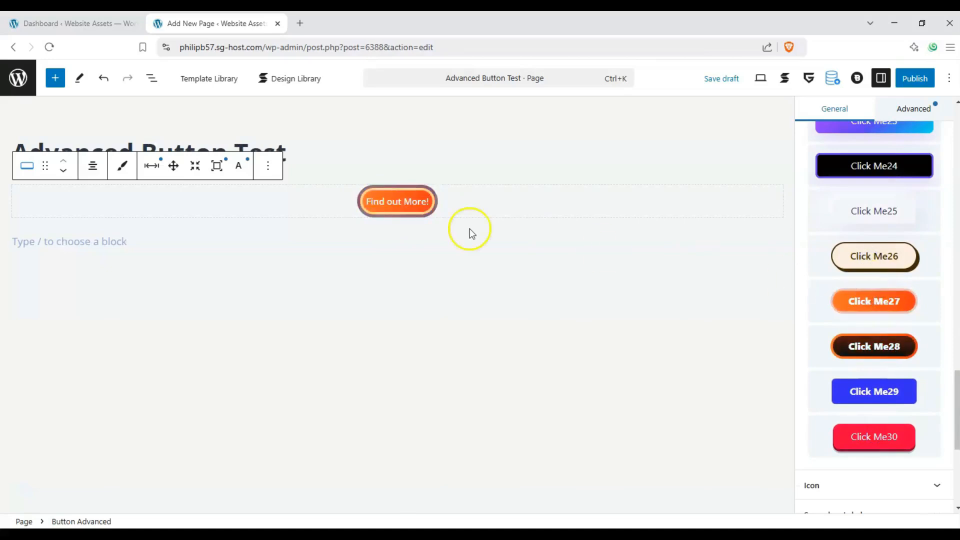
Step: Enable an icon on the button
scroll(857, 299, down, 2)
click(914, 387)
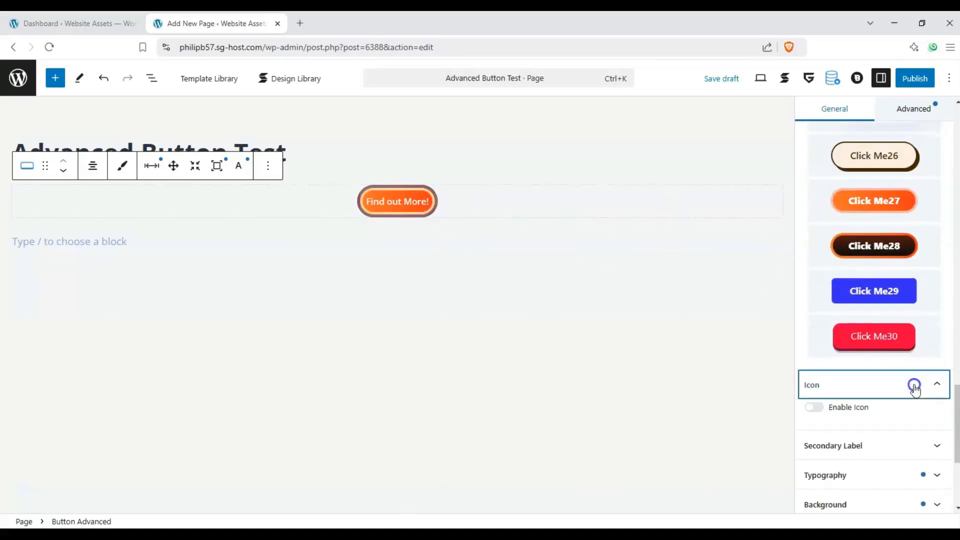
scroll(857, 336, down, 3)
click(813, 267)
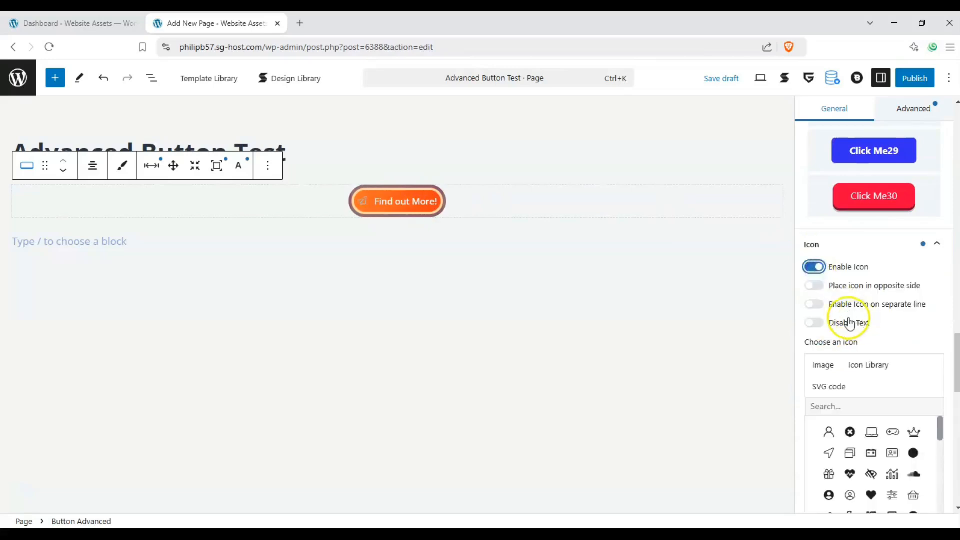
Step: Try placing the icon on the opposite side, on a separate line and without text, switching each option off again
click(814, 285)
click(813, 287)
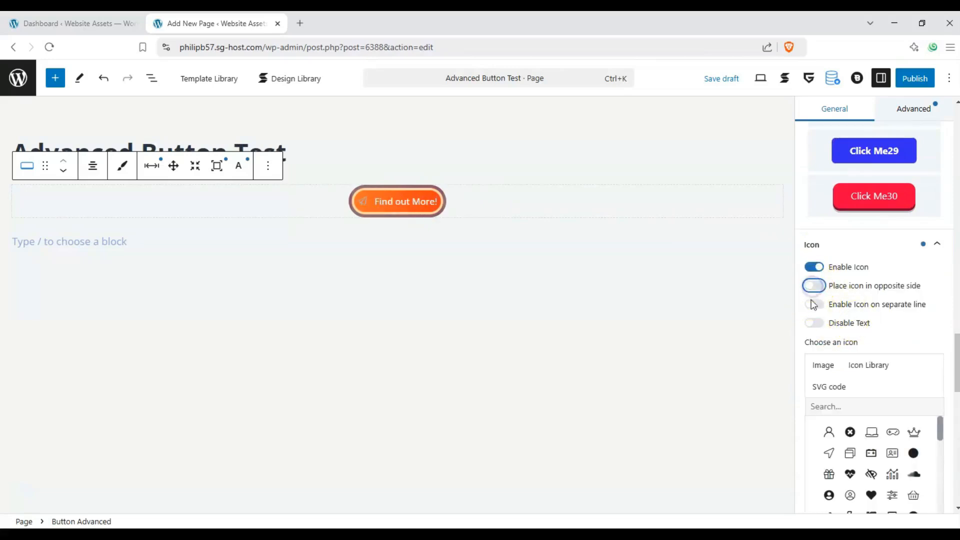
click(812, 304)
click(812, 304)
click(812, 323)
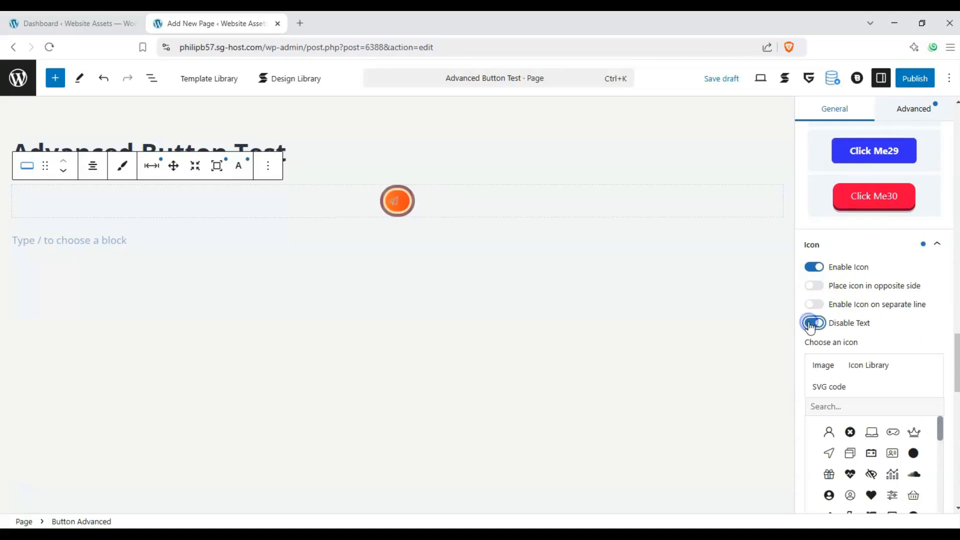
click(812, 323)
Step: Choose the flame as the button's icon and browse the remaining icons in the library
scroll(824, 345, down, 2)
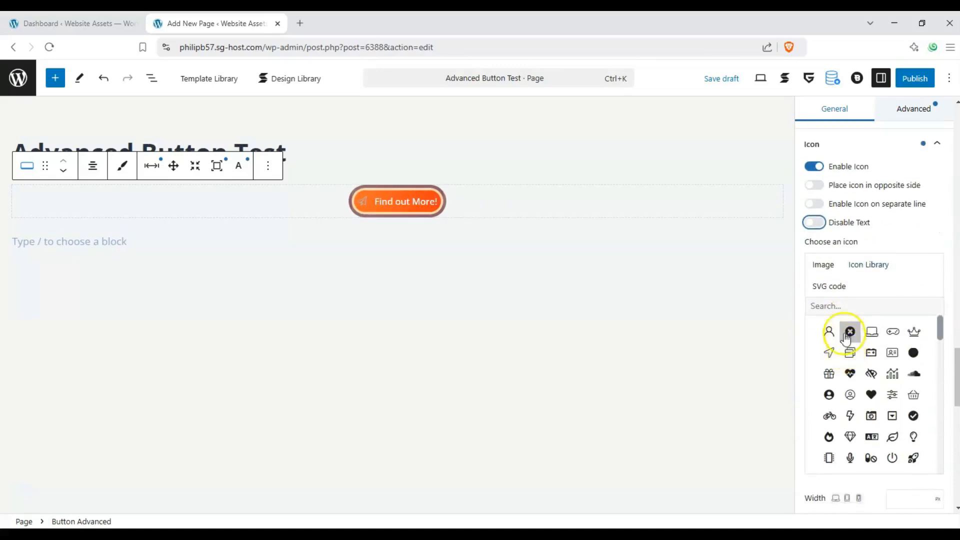
scroll(868, 370, down, 1)
click(829, 415)
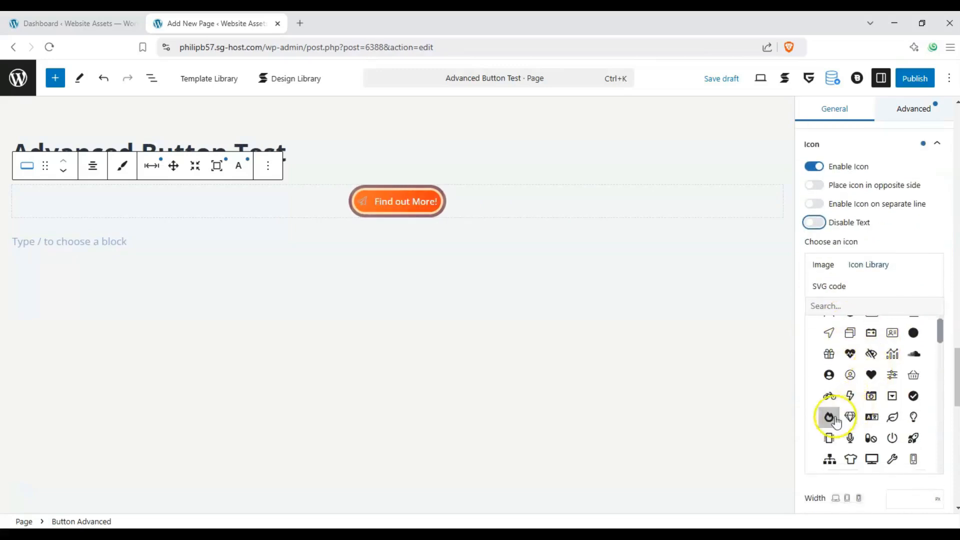
scroll(832, 322, down, 4)
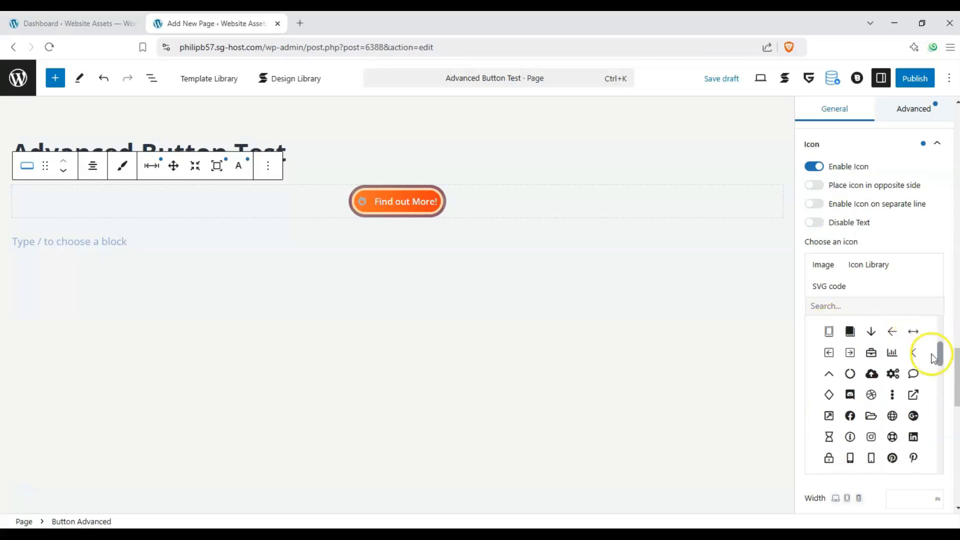
scroll(894, 484, down, 2)
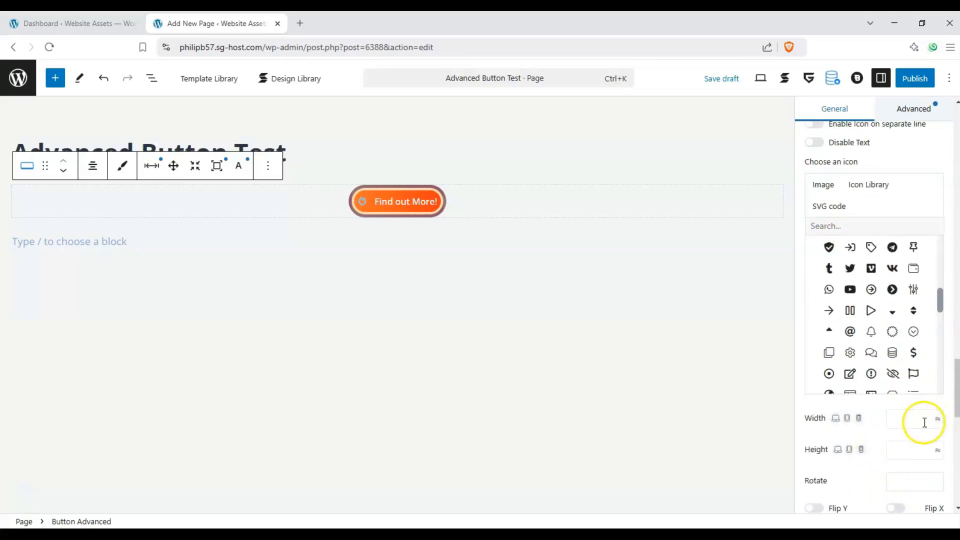
Step: Set the button icon's color to black (#000000)
scroll(924, 423, down, 1)
scroll(907, 396, down, 3)
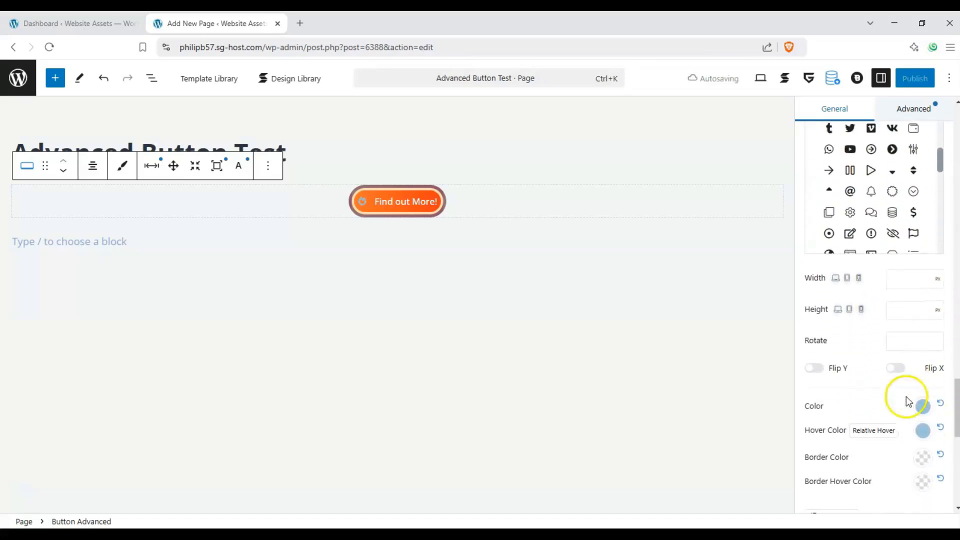
click(919, 405)
click(853, 133)
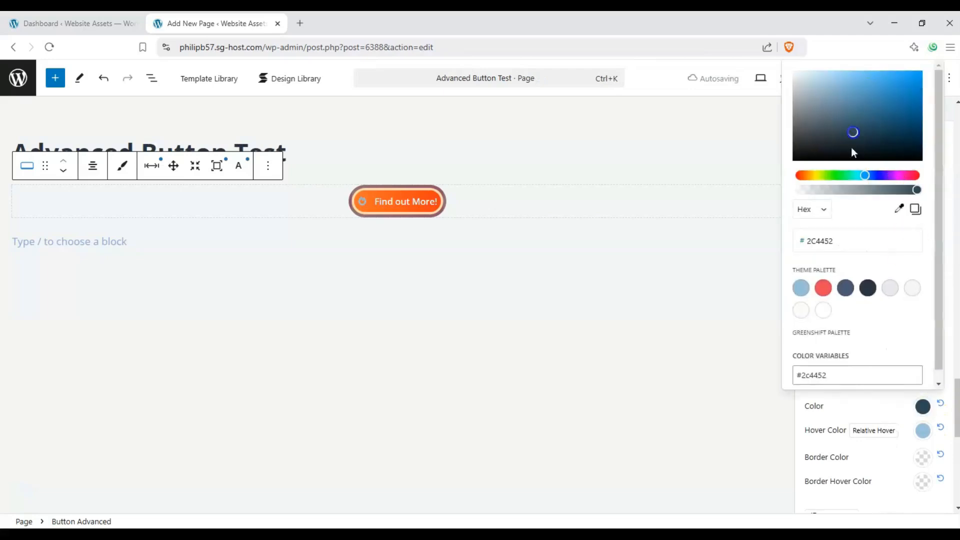
drag(826, 175, 800, 176)
drag(852, 131, 870, 180)
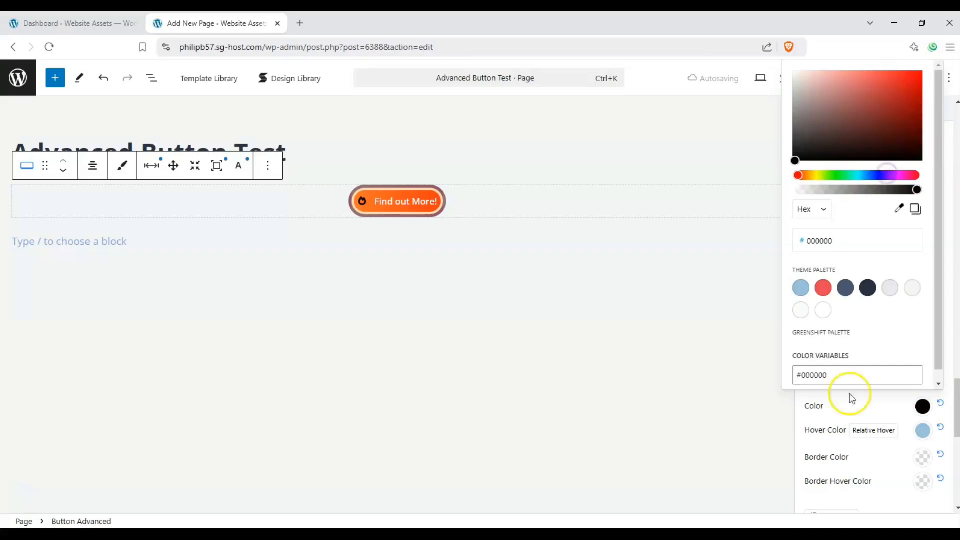
click(884, 407)
Step: Set the button icon's hover color to green
scroll(893, 398, down, 3)
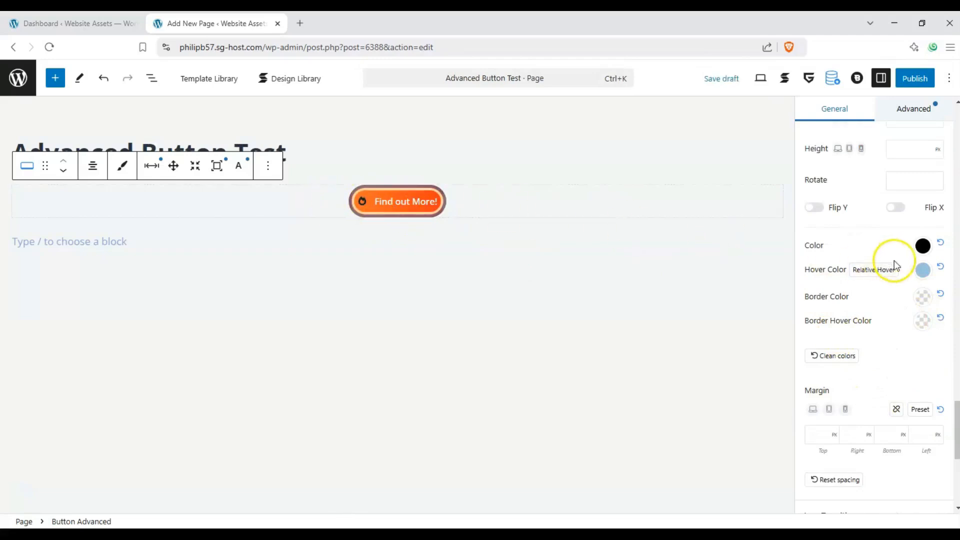
click(921, 270)
drag(858, 404, 838, 404)
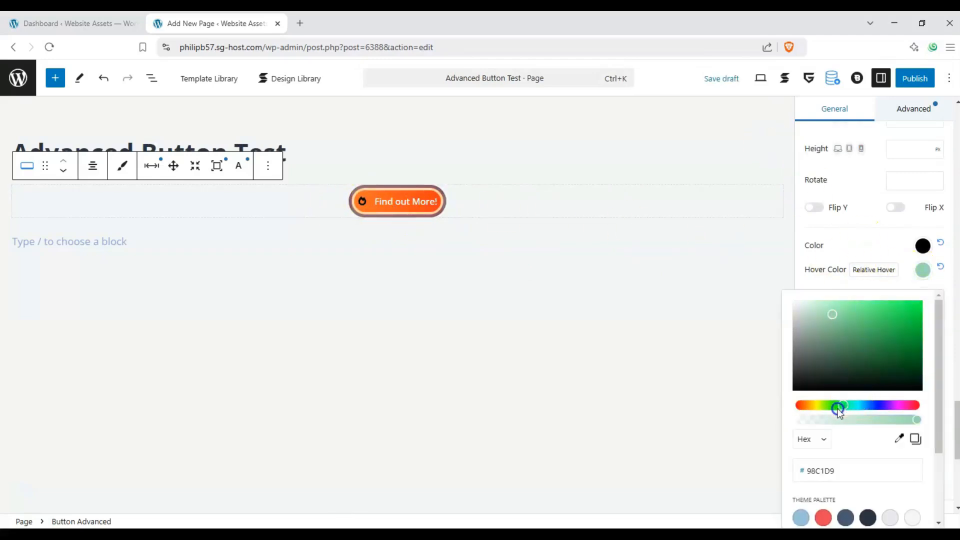
click(914, 326)
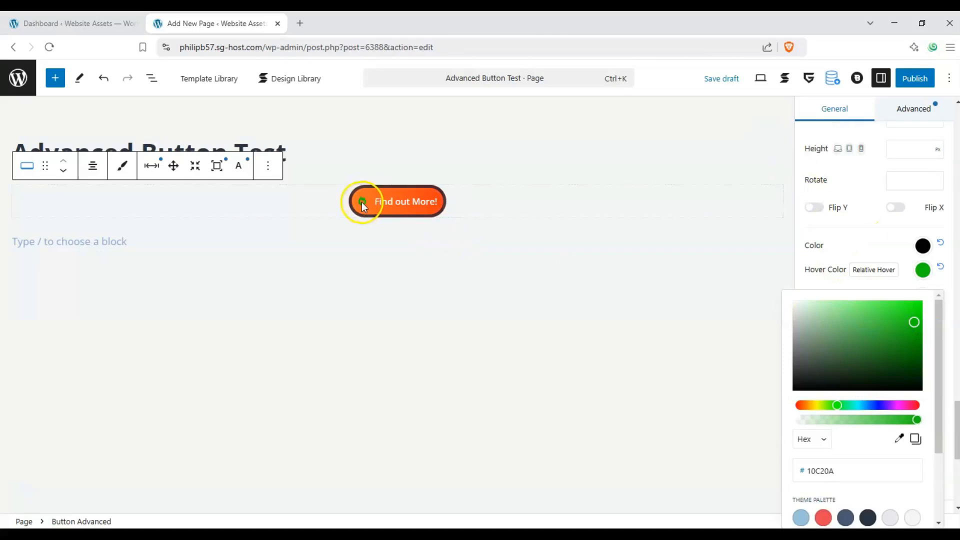
click(820, 231)
Step: Set the icon transition's easing to Ease-In with a transition time of 0.22
scroll(866, 265, down, 4)
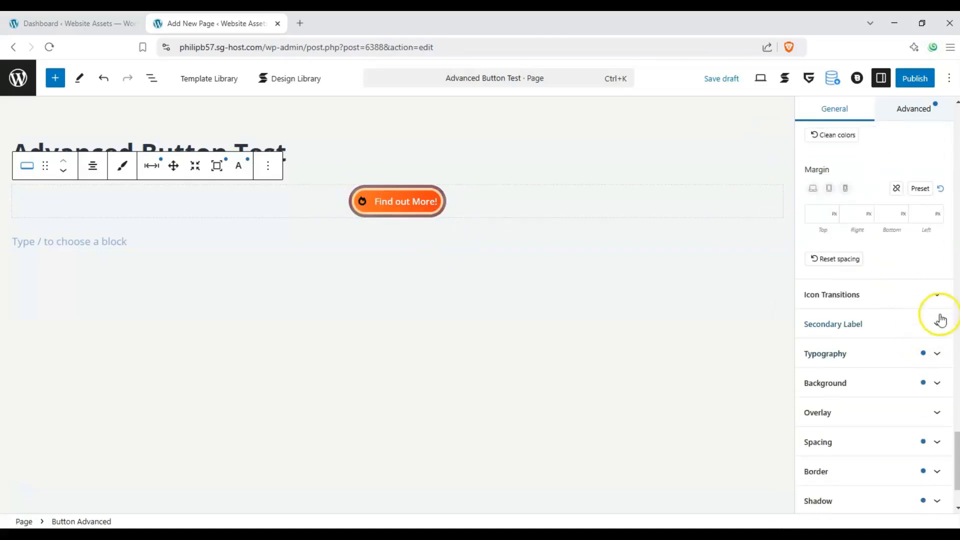
click(936, 295)
scroll(888, 314, down, 1)
click(873, 283)
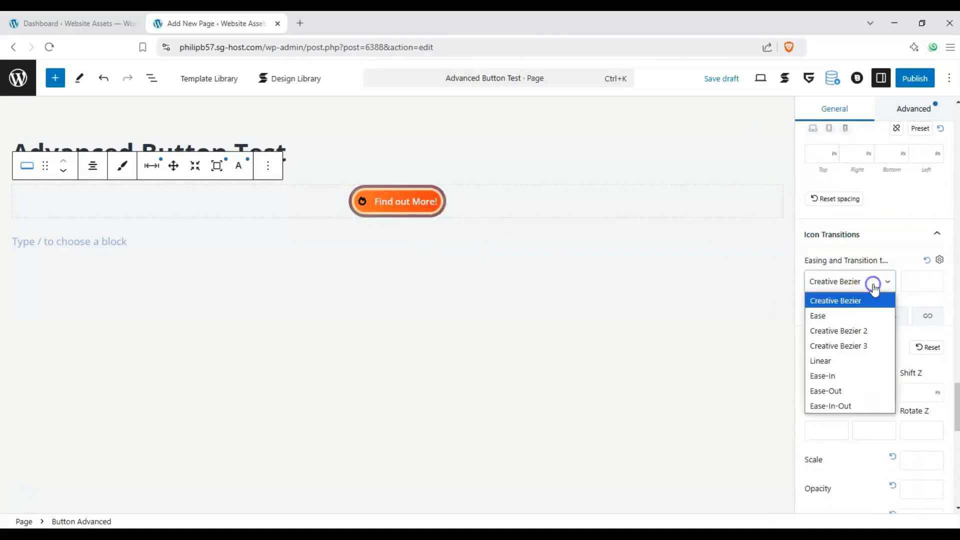
click(847, 383)
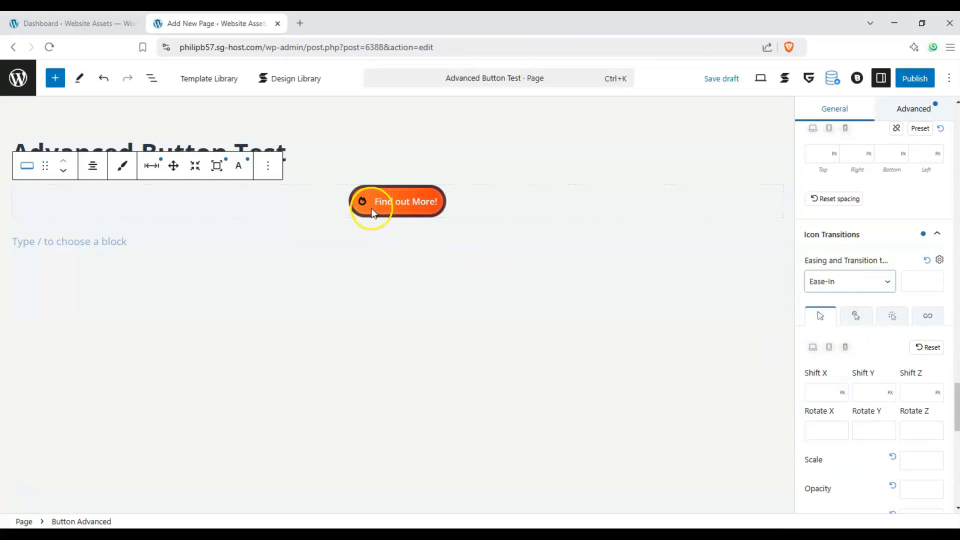
click(908, 264)
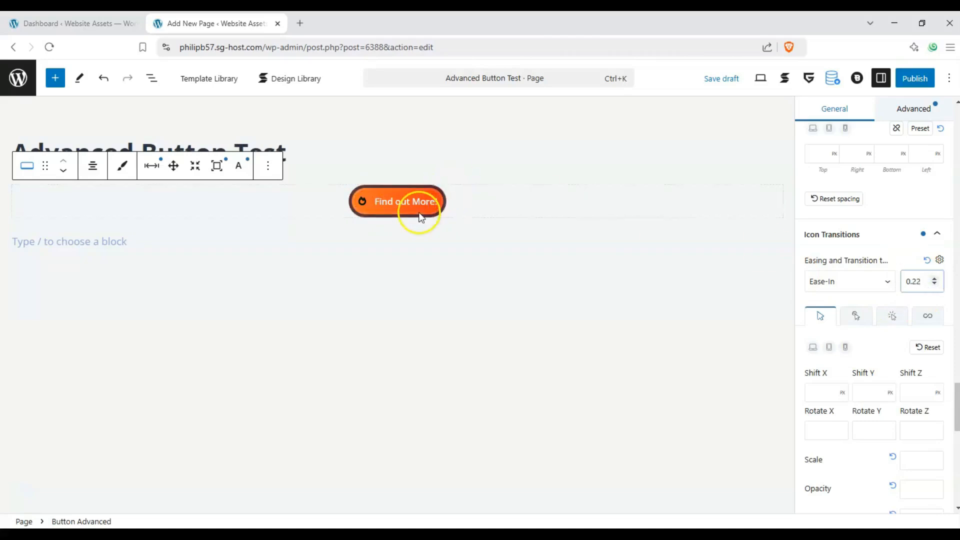
Step: Look over the icon's transform options and enable the button's secondary label
scroll(889, 262, down, 5)
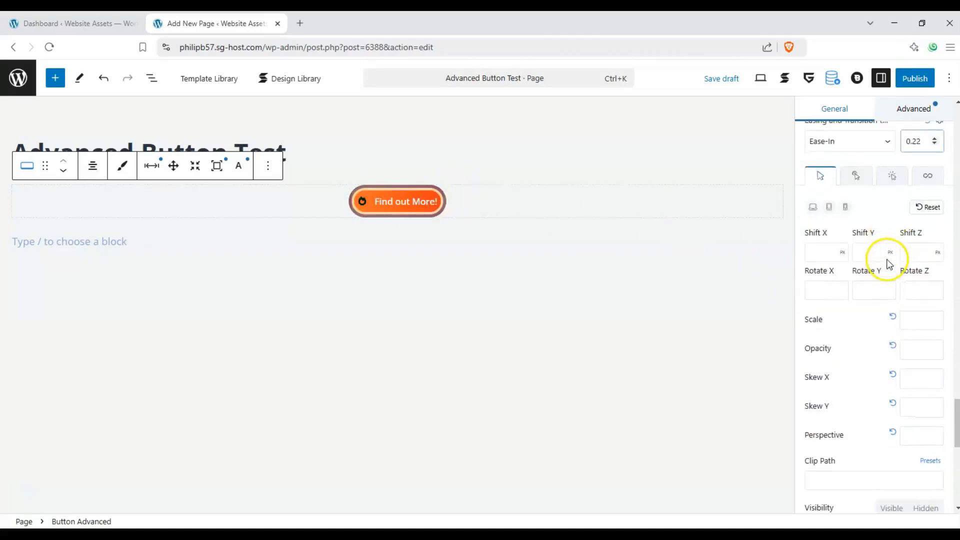
scroll(886, 265, down, 2)
scroll(872, 300, down, 2)
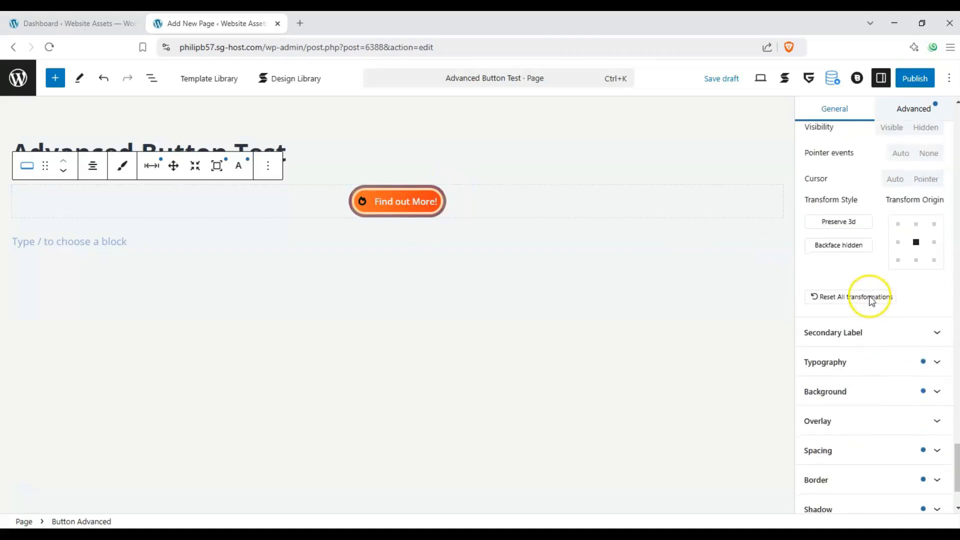
click(927, 332)
click(813, 355)
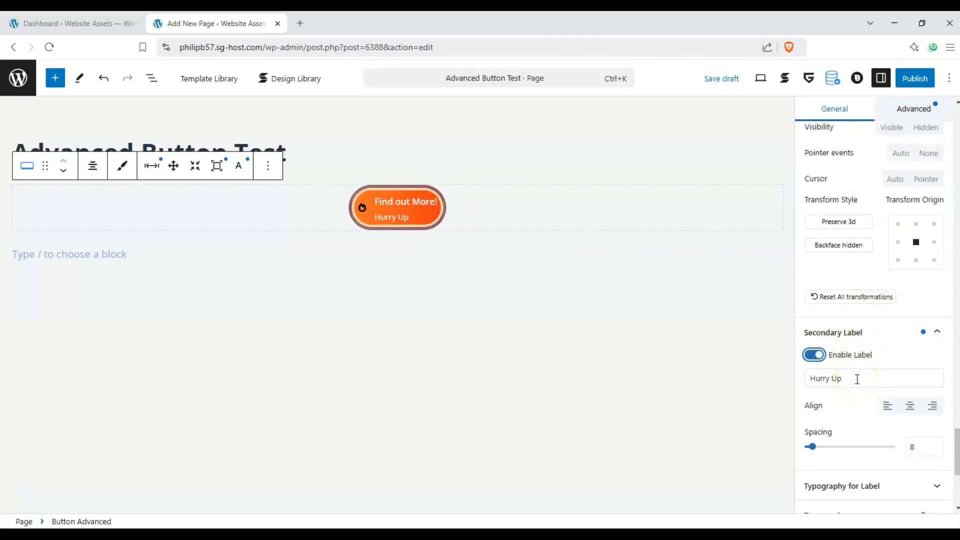
Step: Set the secondary label's spacing to 12 and center its alignment
scroll(867, 348, down, 1)
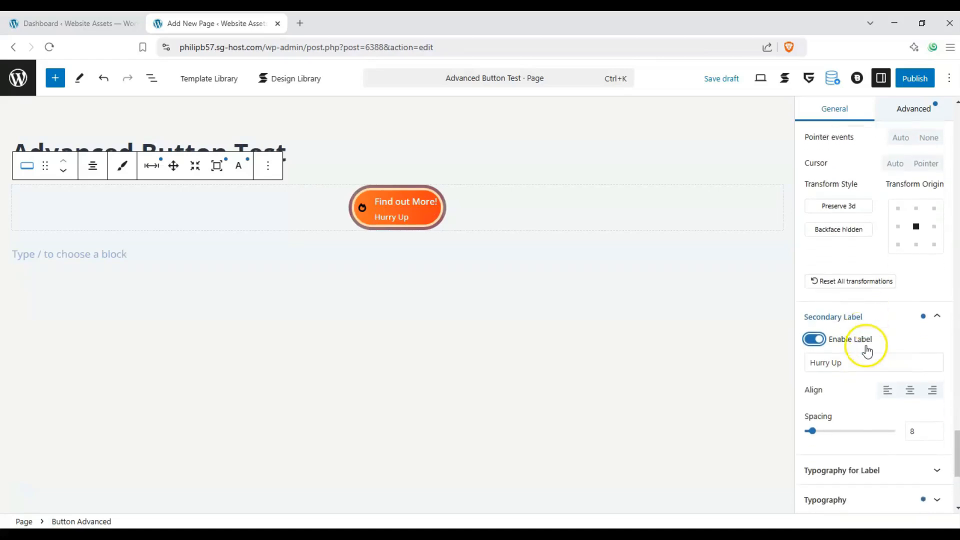
drag(819, 386, 815, 387)
click(909, 350)
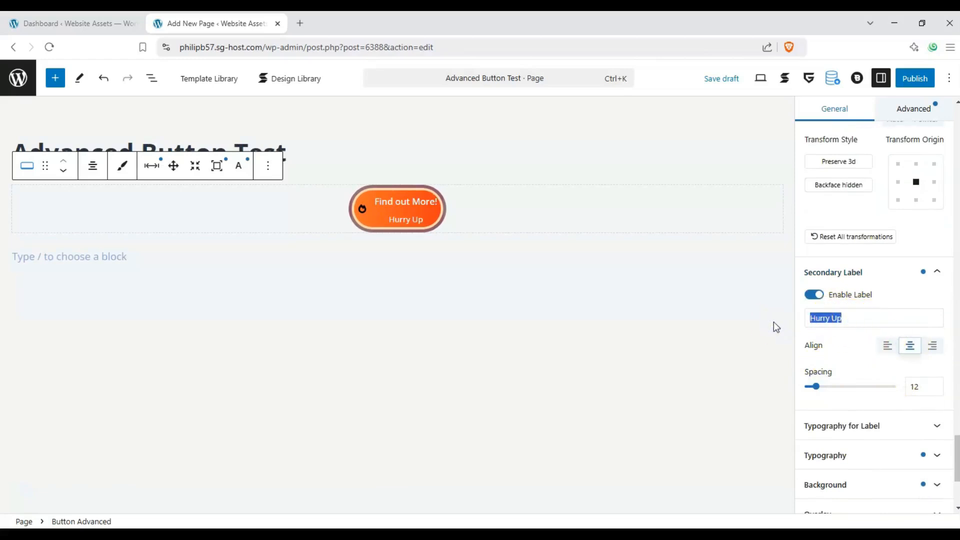
Step: Change the secondary label's text to "The best info!"
text(The best i)
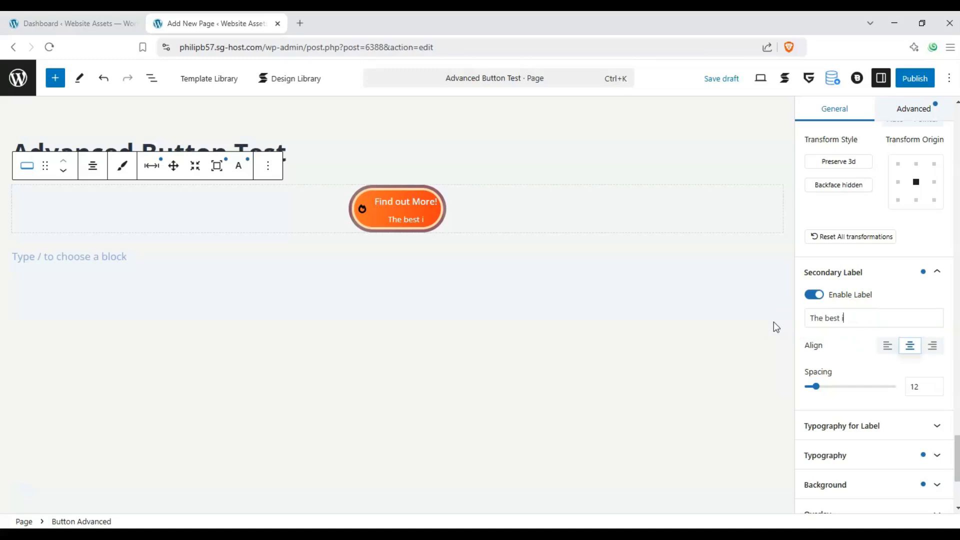
text(nfo!)
click(875, 344)
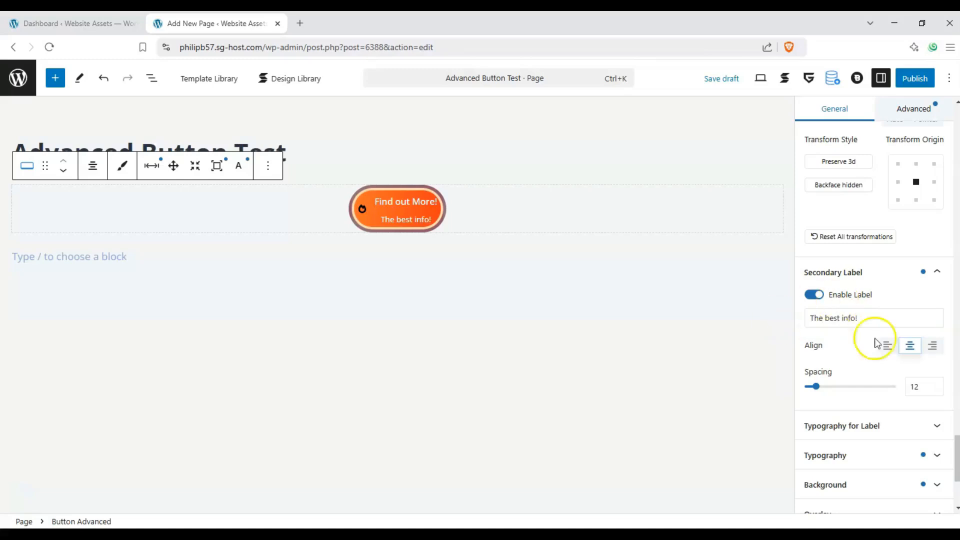
Step: Set the secondary label's text color to a bright blue-violet in its label typography settings
scroll(852, 350, down, 2)
click(909, 366)
scroll(894, 280, down, 4)
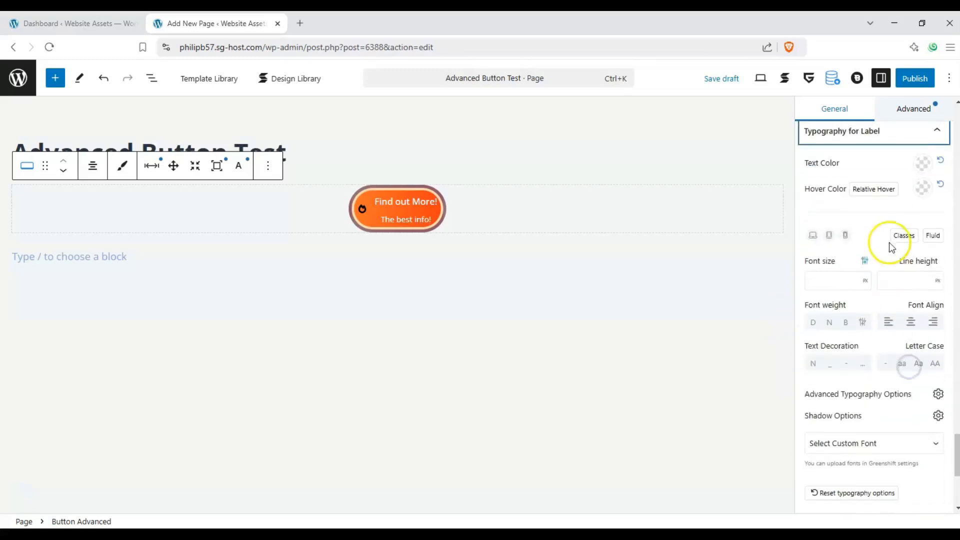
click(922, 171)
mouse_move(844, 234)
mouse_down()
mouse_move(935, 212)
mouse_move(907, 244)
mouse_move(835, 207)
mouse_move(841, 229)
mouse_up()
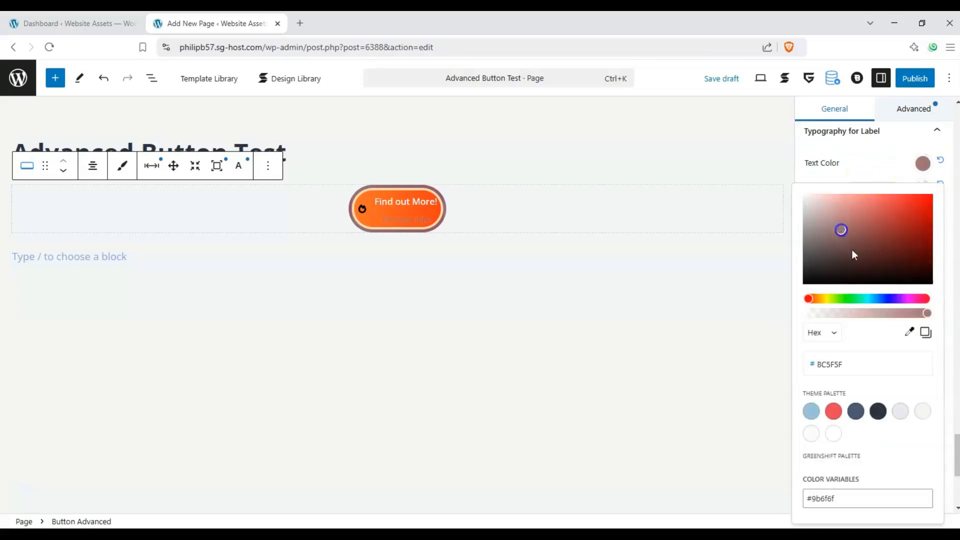
drag(853, 305, 893, 306)
drag(874, 260, 930, 199)
click(867, 170)
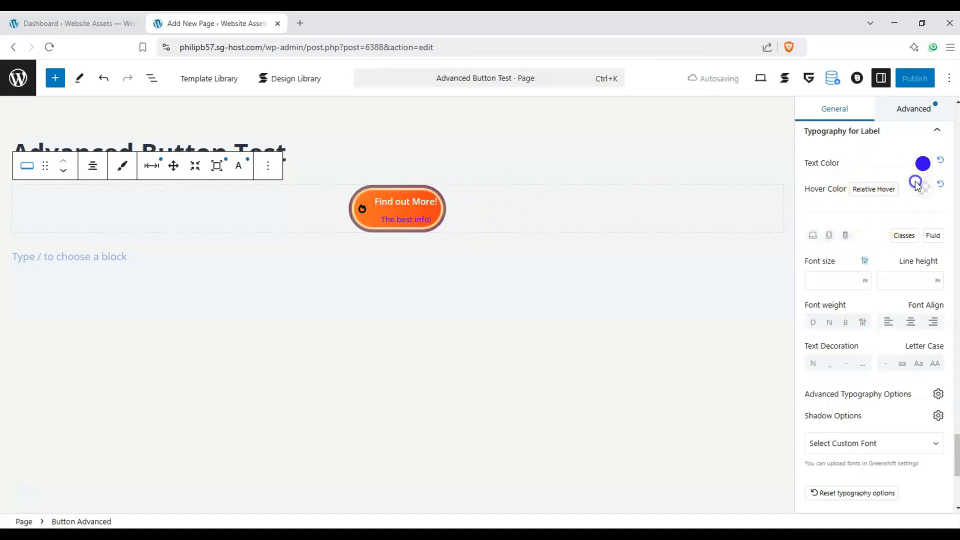
Step: Set the main button text color to white in the button's Typography settings
scroll(860, 244, down, 3)
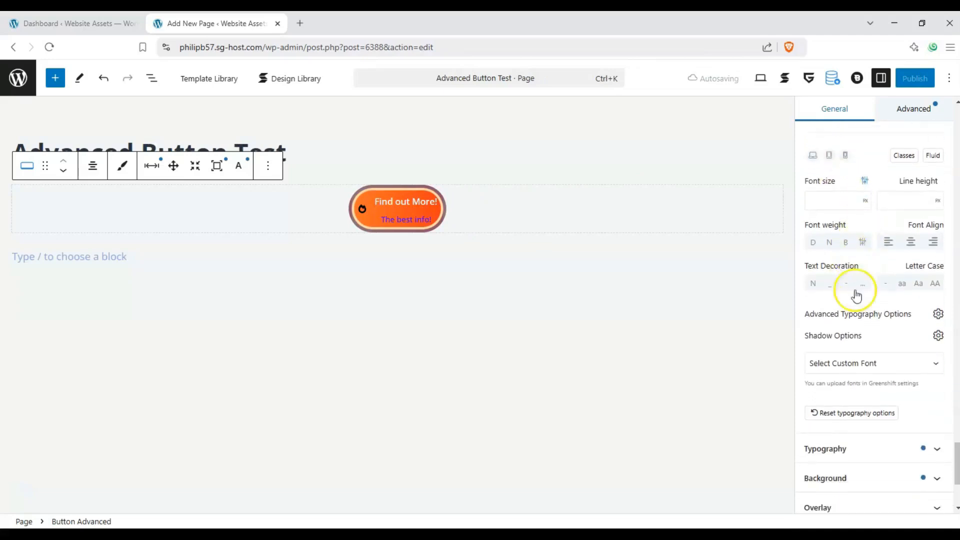
scroll(869, 308, down, 2)
click(931, 290)
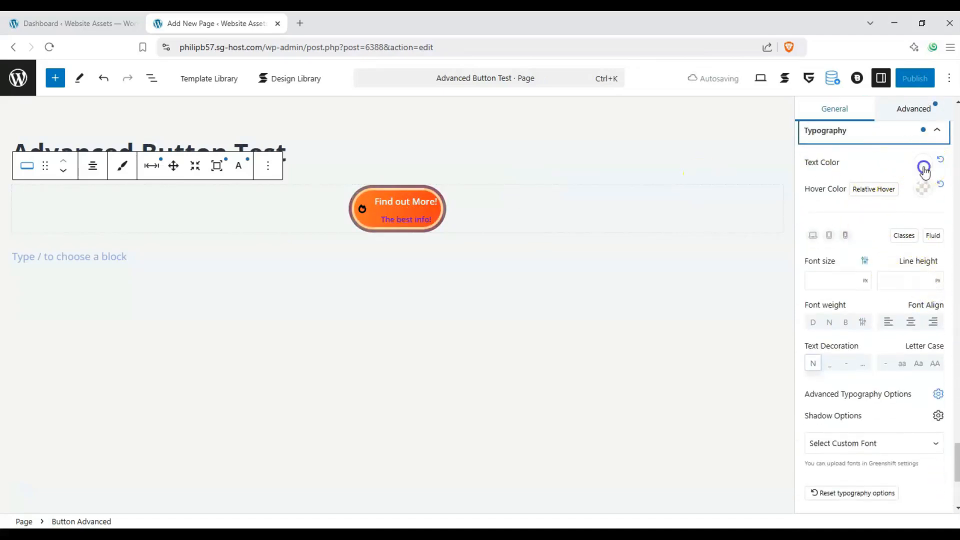
click(923, 165)
drag(846, 255, 795, 201)
click(861, 174)
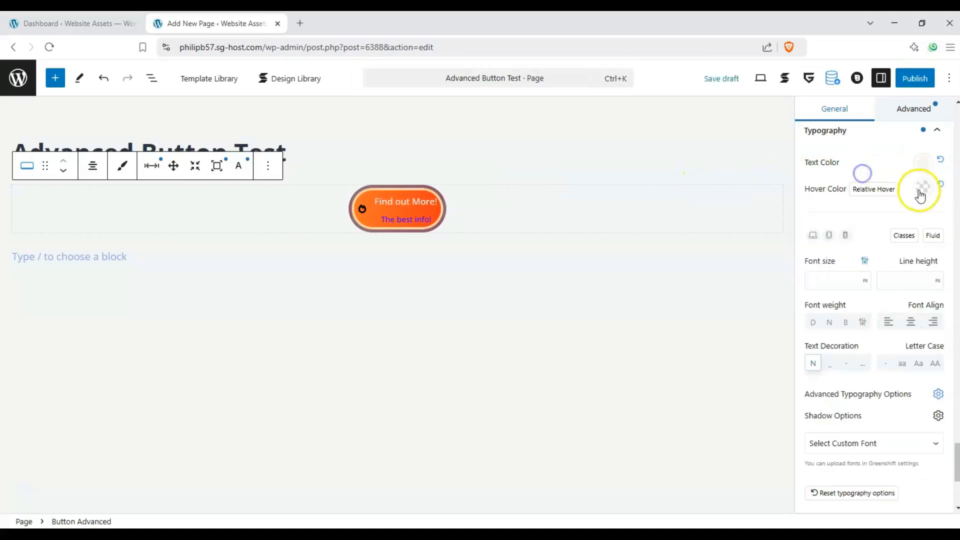
Step: Set the main button text's hover color to black (#000000) and turn on Relative Hover
click(922, 188)
drag(847, 238, 795, 312)
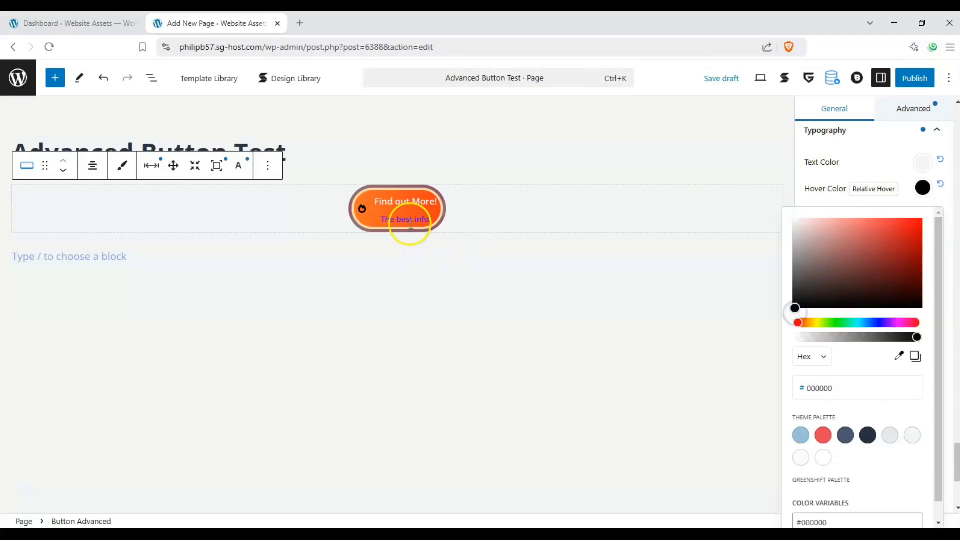
click(871, 194)
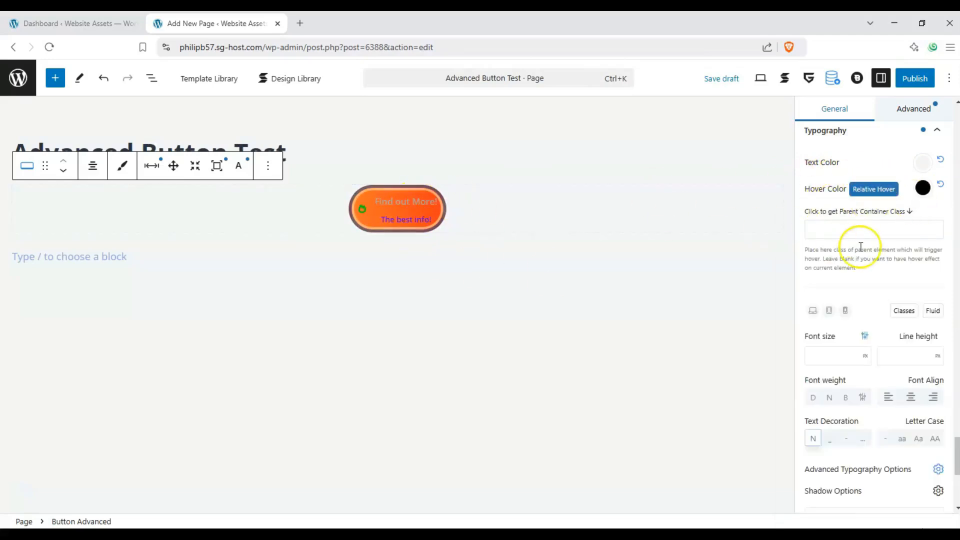
Step: Look over the button's remaining typography options and its background, overlay and spacing settings
scroll(860, 246, down, 4)
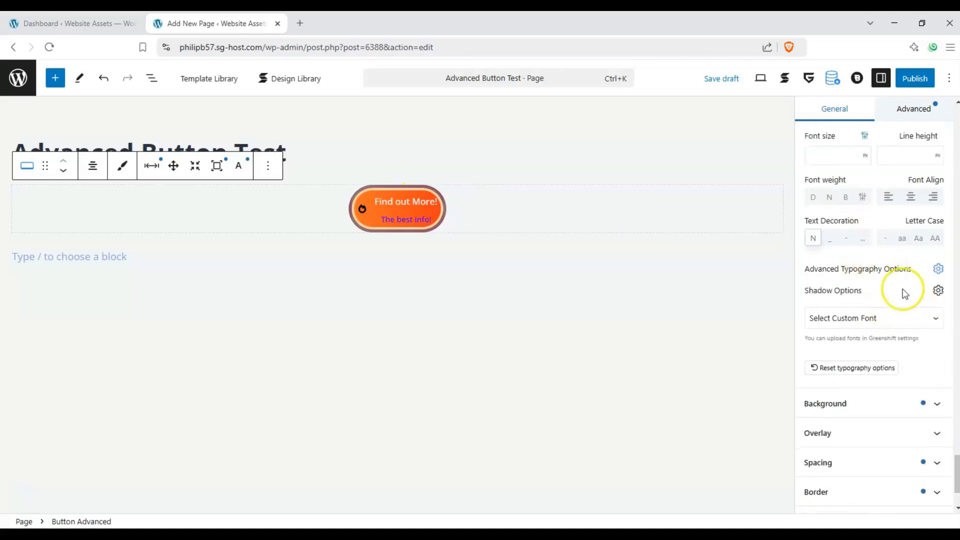
scroll(905, 293, down, 2)
click(936, 321)
scroll(885, 323, down, 3)
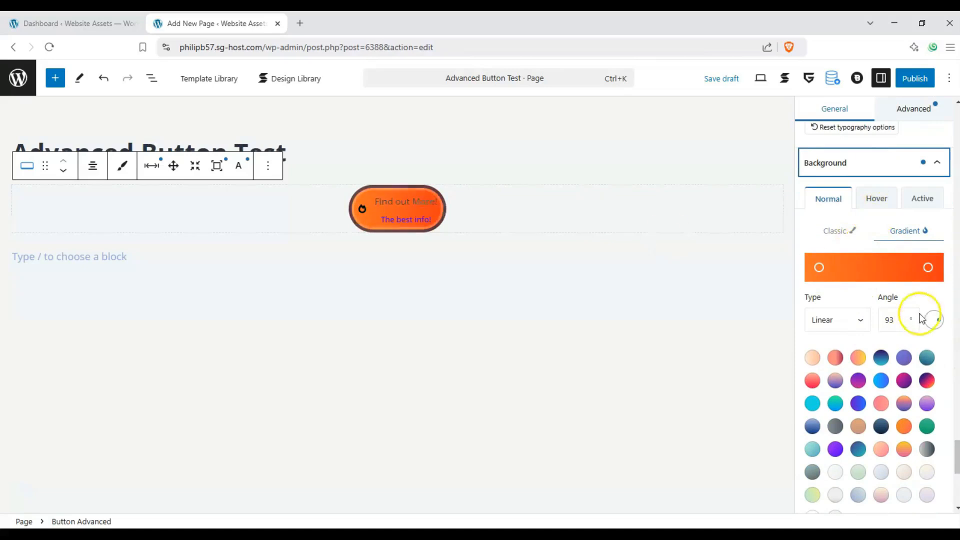
scroll(850, 325, down, 5)
click(930, 406)
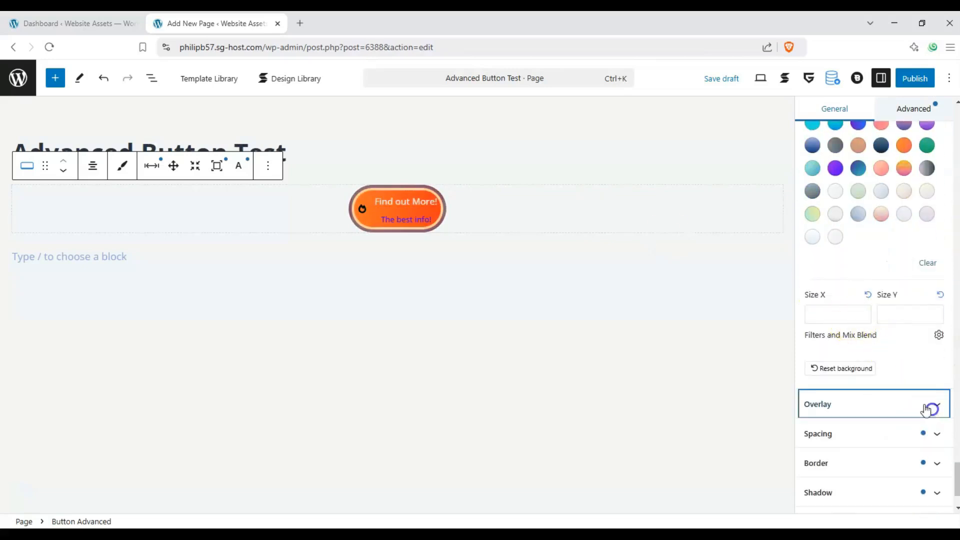
scroll(889, 330, down, 4)
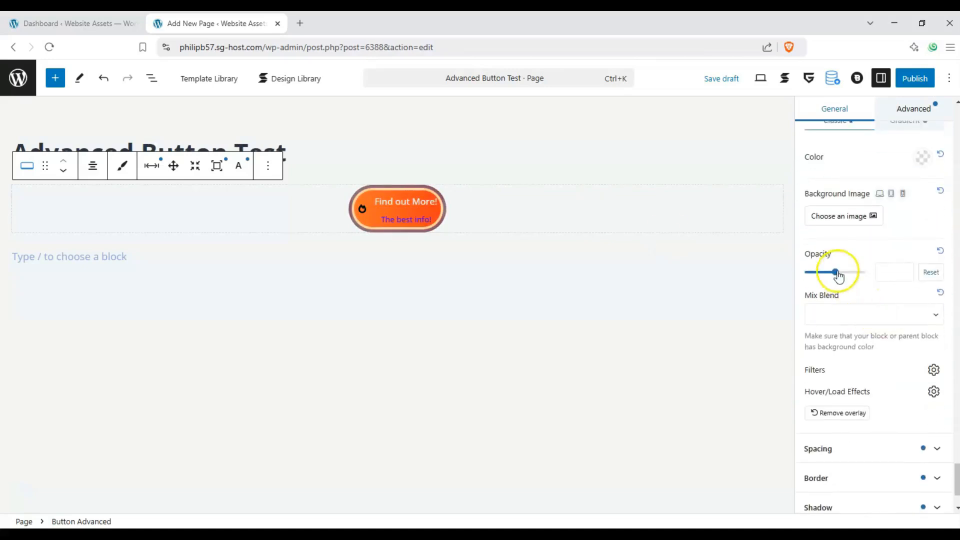
click(934, 353)
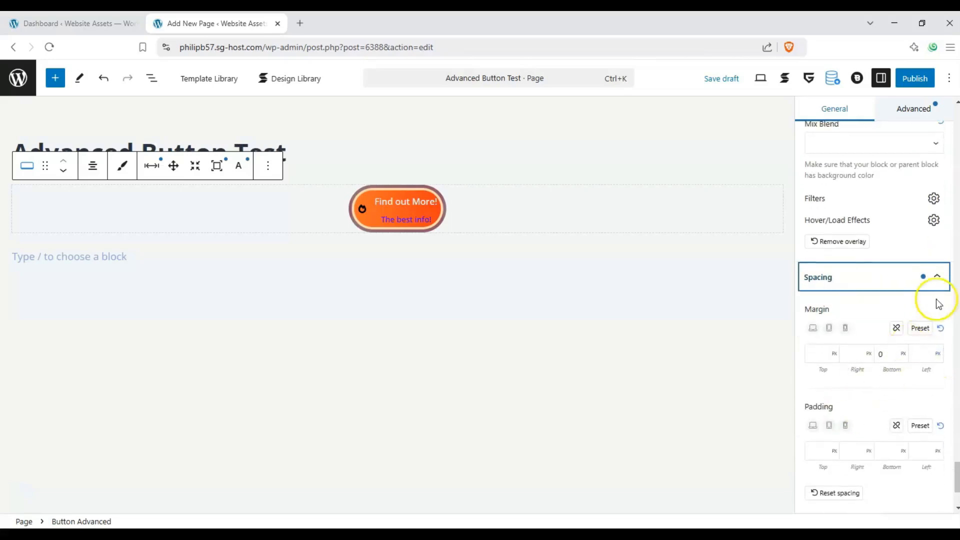
click(935, 278)
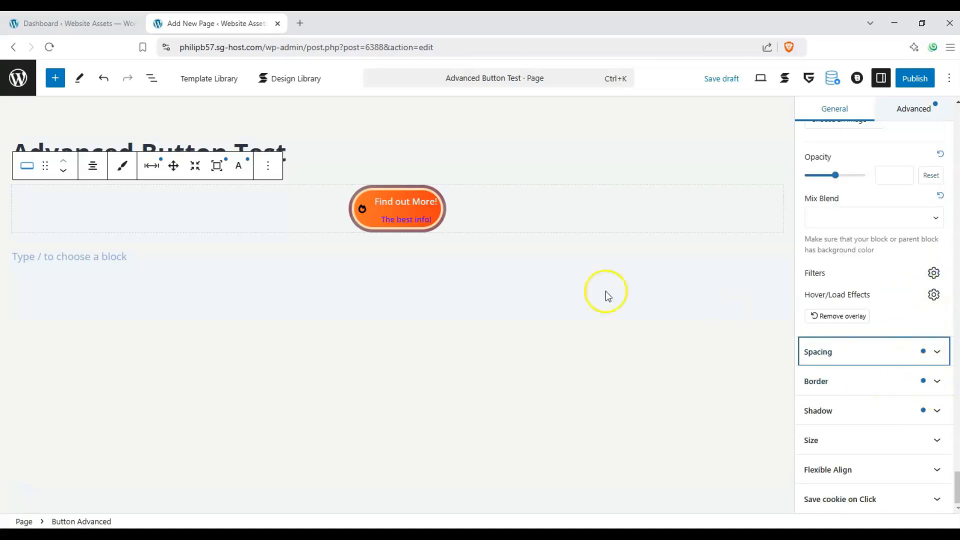
Step: Look over the button's border, shadow and size settings
click(937, 382)
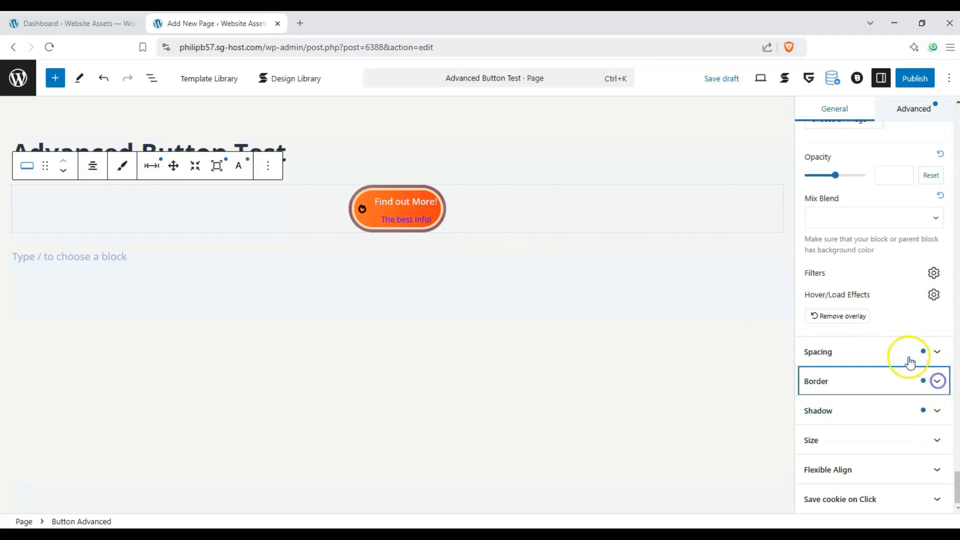
click(937, 261)
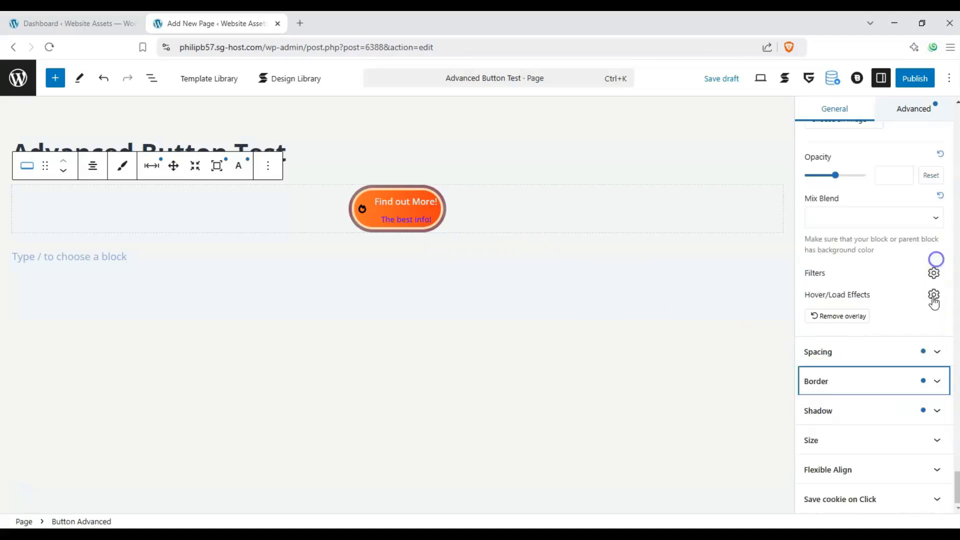
click(928, 409)
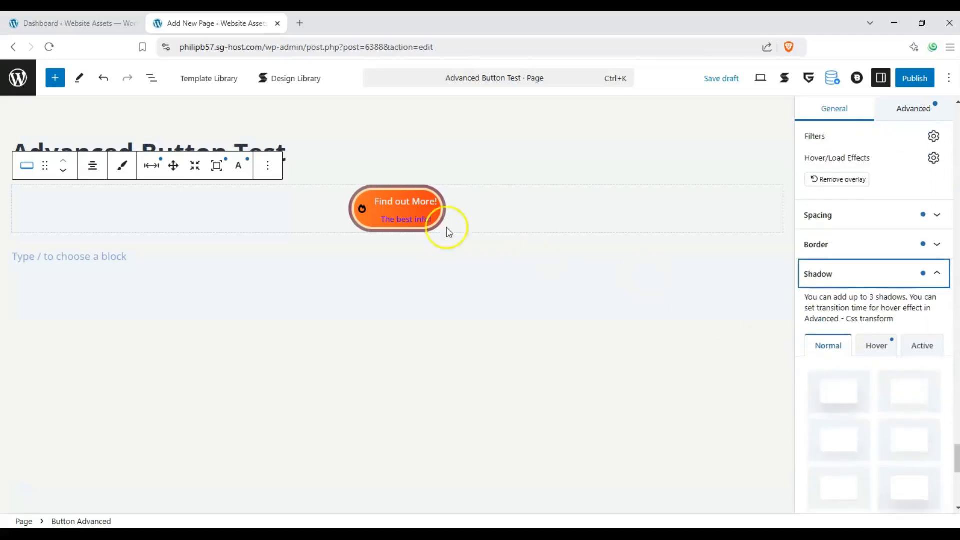
click(940, 272)
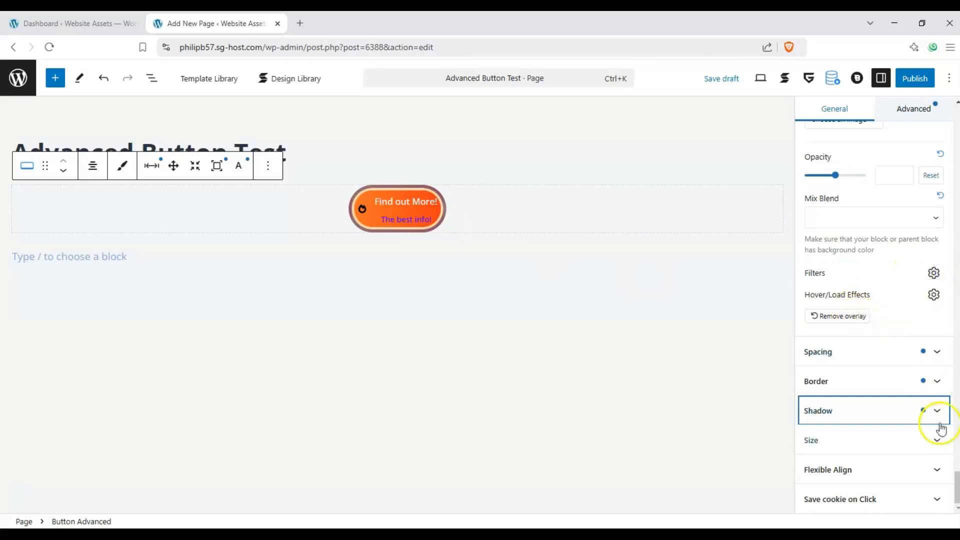
click(936, 440)
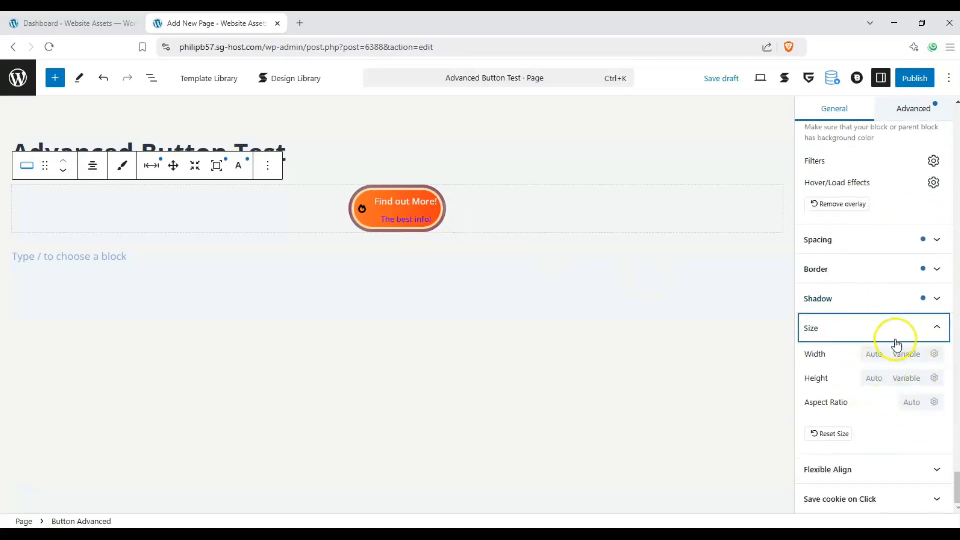
click(927, 334)
Step: Try the Flexible Align switch, leave it off, and view the custom cookie name option for button clicks
click(938, 469)
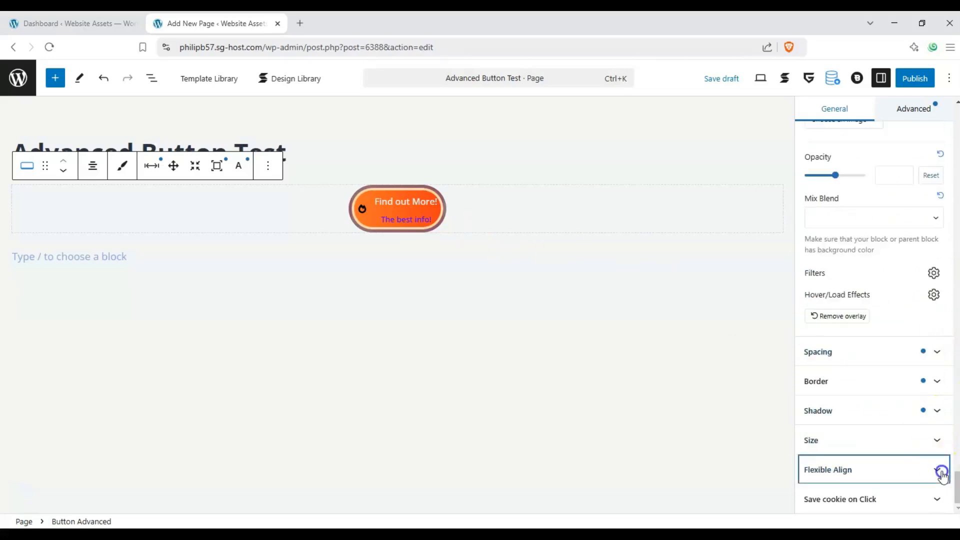
click(811, 468)
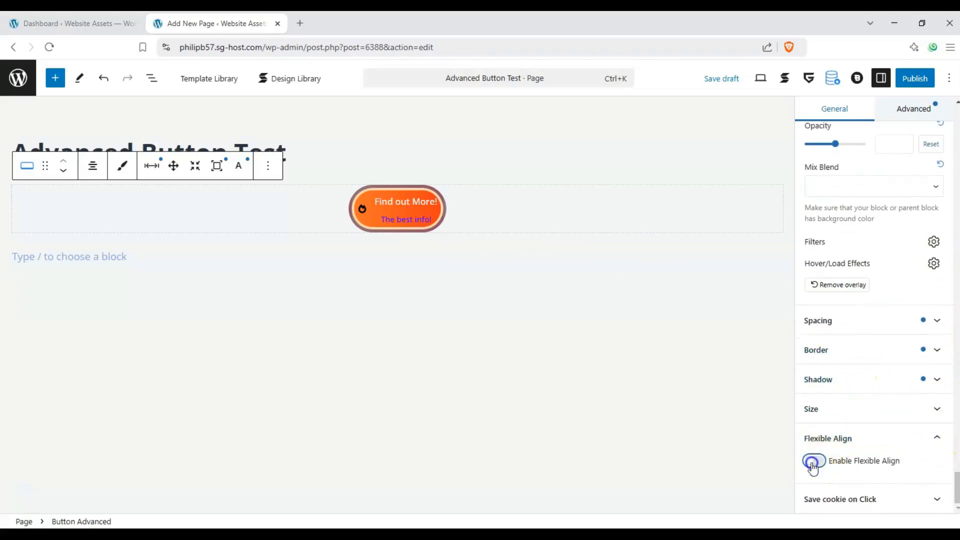
click(813, 460)
click(909, 495)
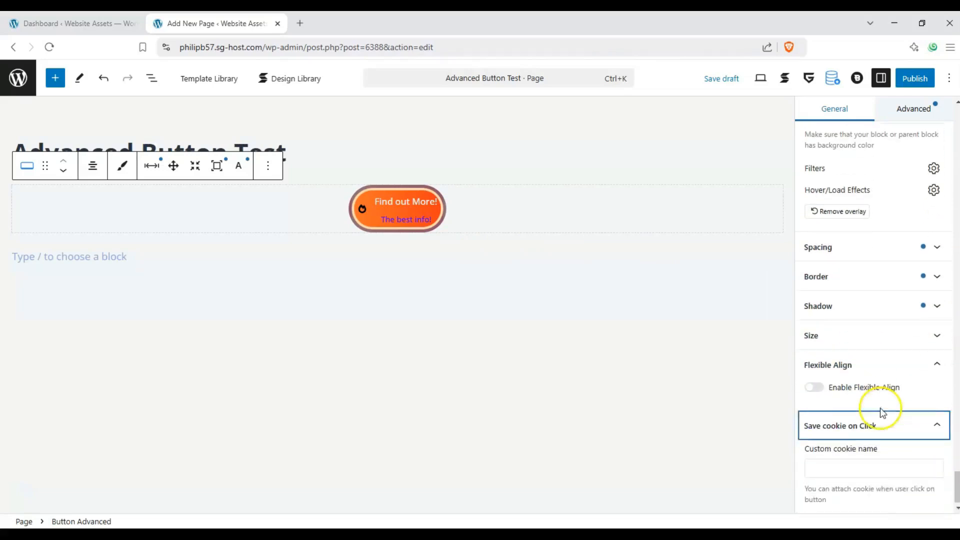
Step: Set the button's animation type to Zoom Out Down in the block's advanced settings
scroll(855, 421, up, 20)
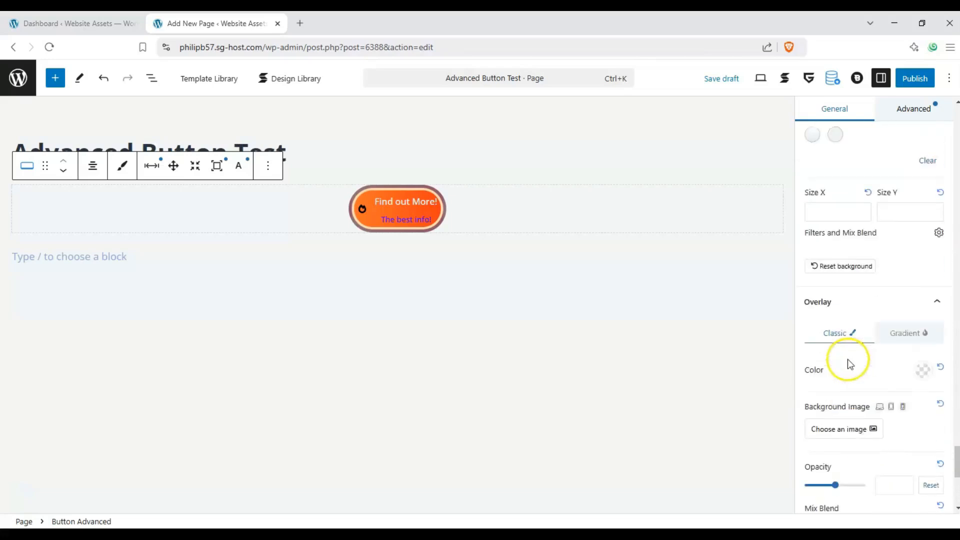
click(885, 116)
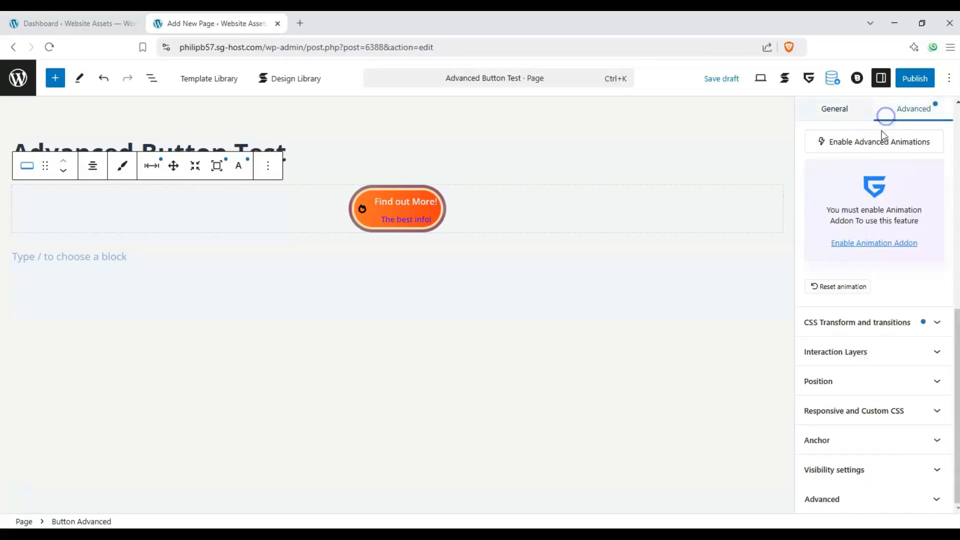
scroll(878, 188, up, 5)
scroll(876, 237, up, 3)
click(863, 245)
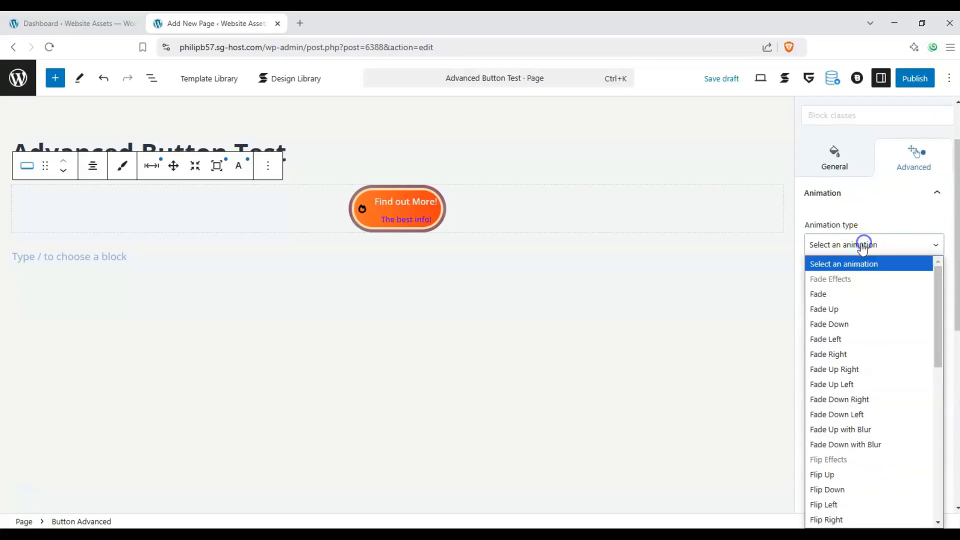
scroll(839, 386, down, 10)
click(863, 463)
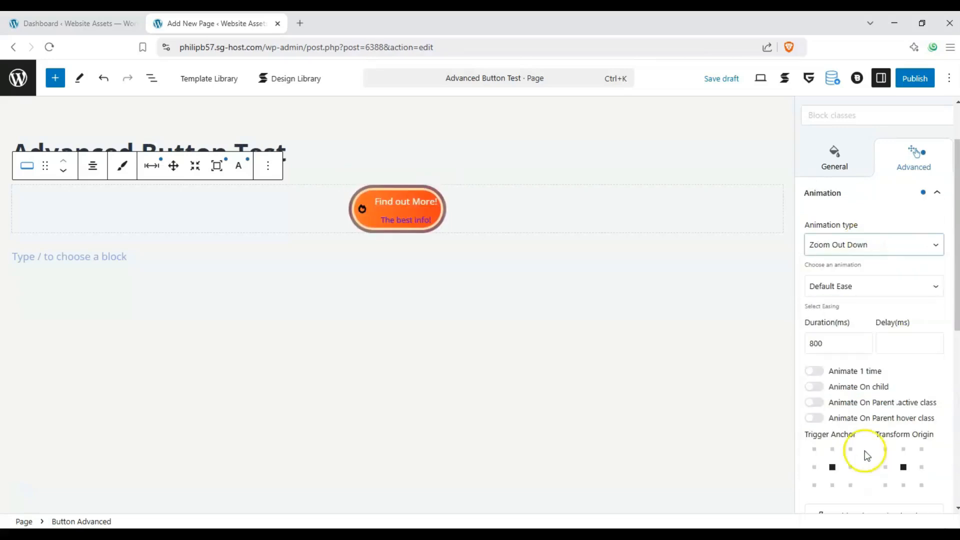
Step: Look over the remaining animation options and the position, additional CSS class, and responsive and custom CSS settings
scroll(901, 343, down, 6)
scroll(861, 338, up, 2)
scroll(861, 338, down, 3)
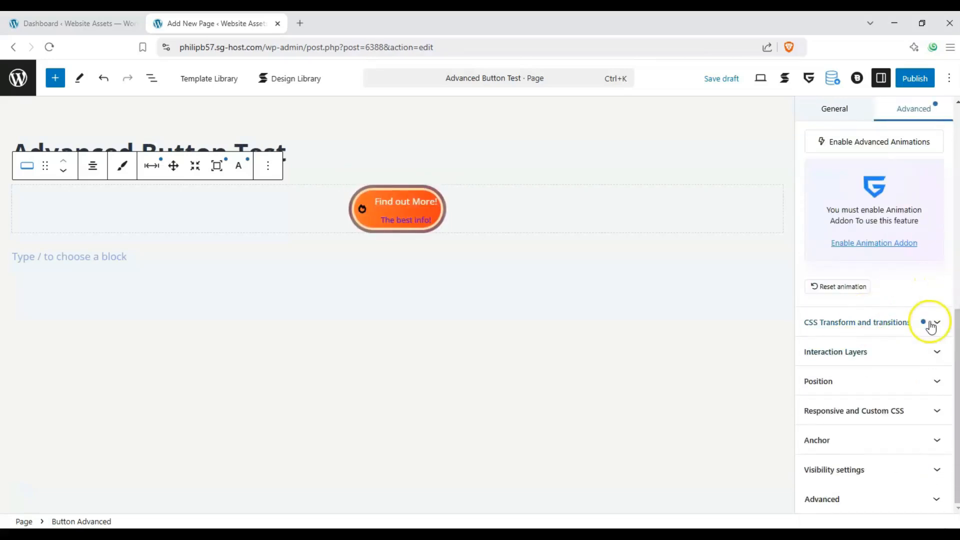
click(931, 384)
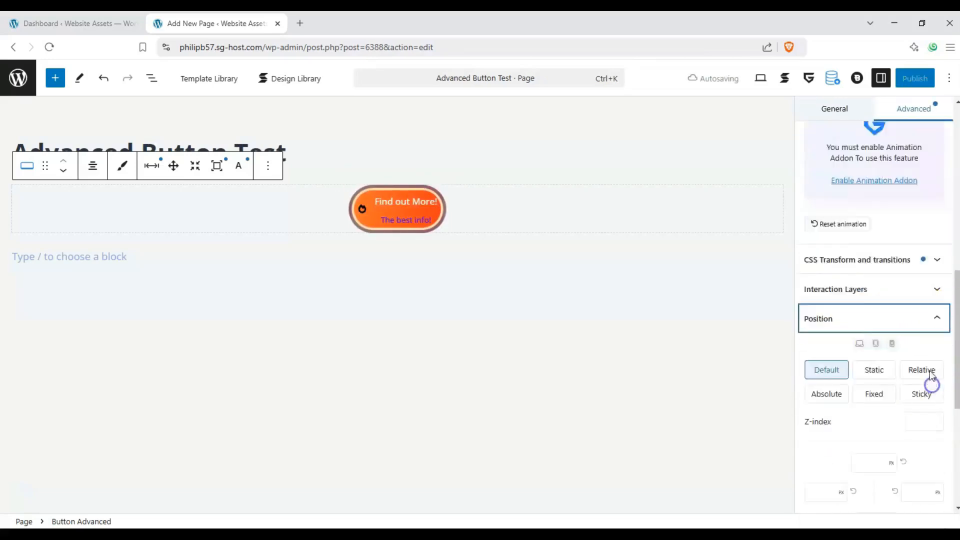
click(933, 154)
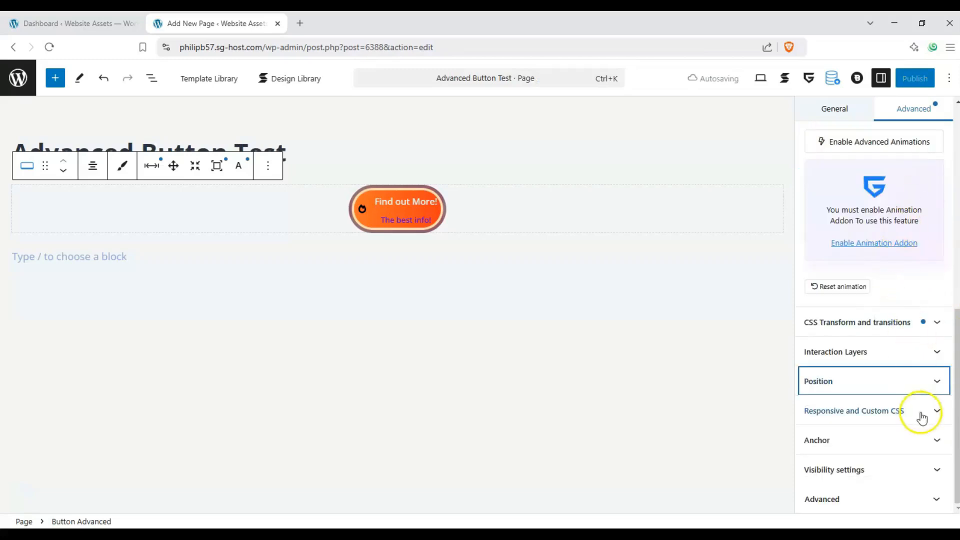
click(925, 498)
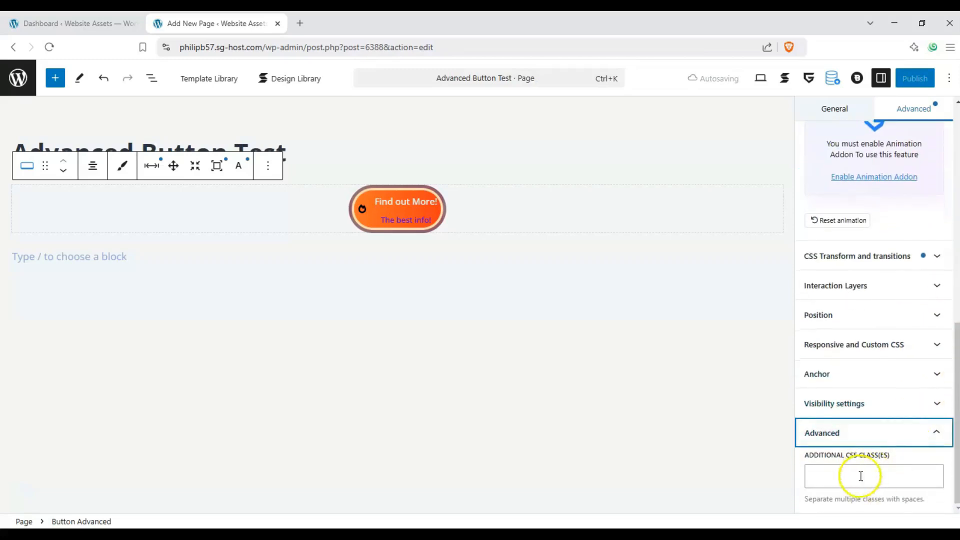
click(921, 433)
click(937, 416)
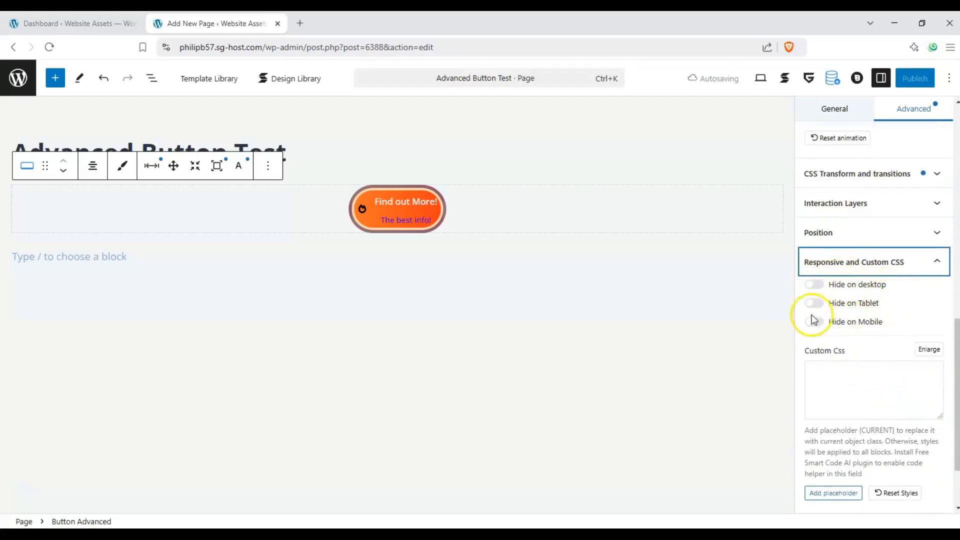
click(932, 263)
scroll(874, 320, up, 8)
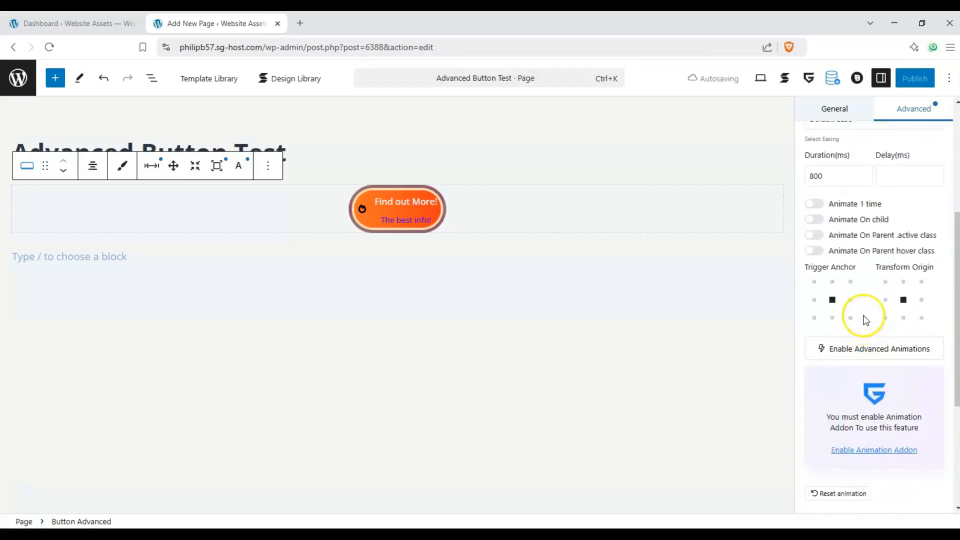
Step: Deselect the button block, publish the page and open the live page in a new tab
click(688, 300)
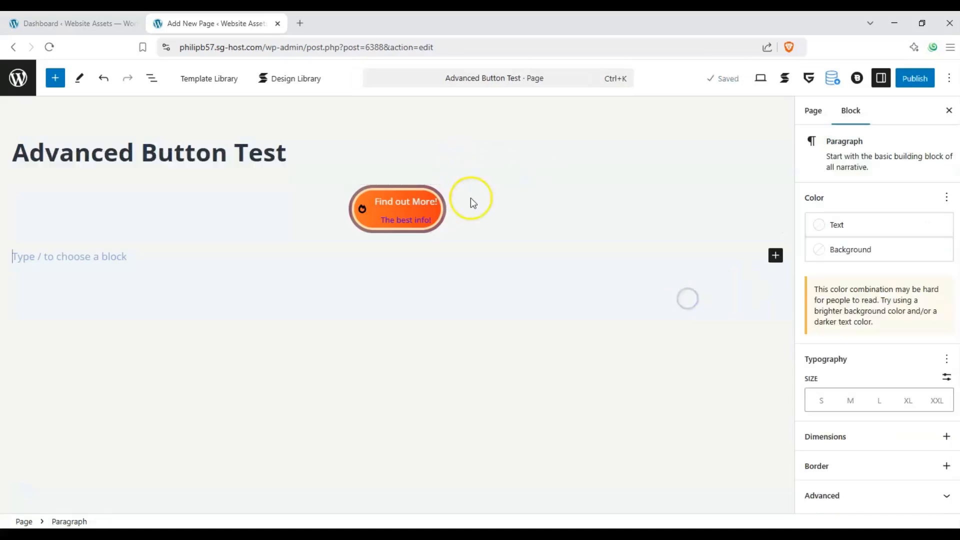
click(918, 78)
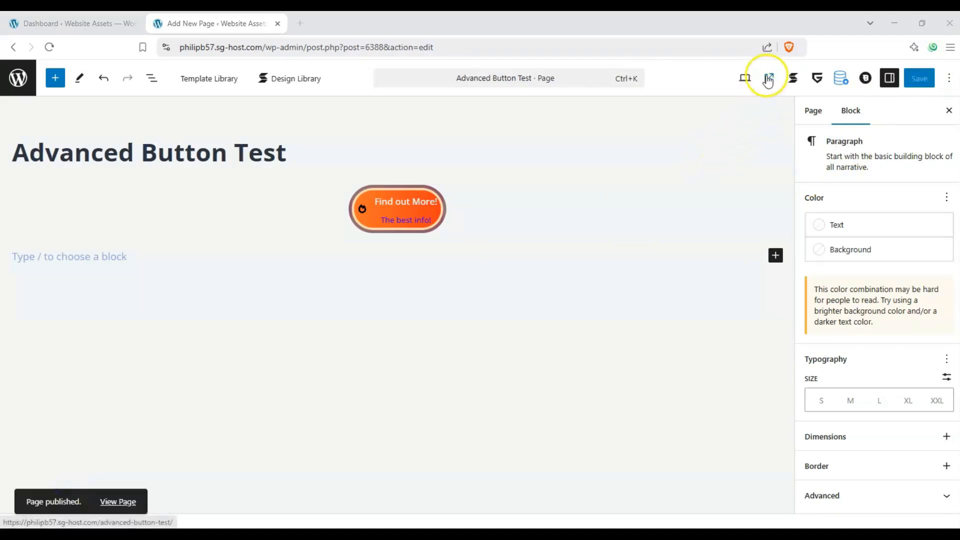
click(768, 79)
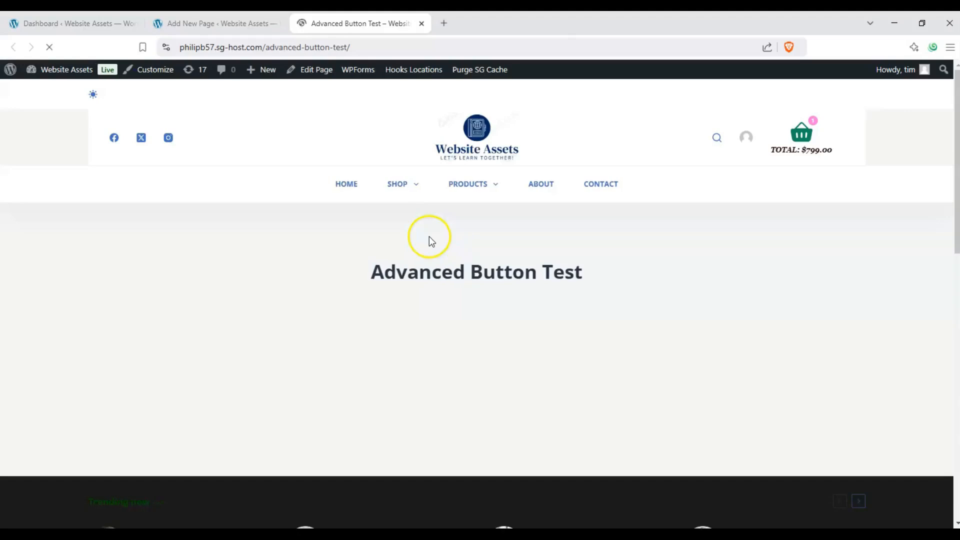
Step: Examine the button's animation on the live page and test its link by following the Find out More! button
scroll(424, 238, down, 2)
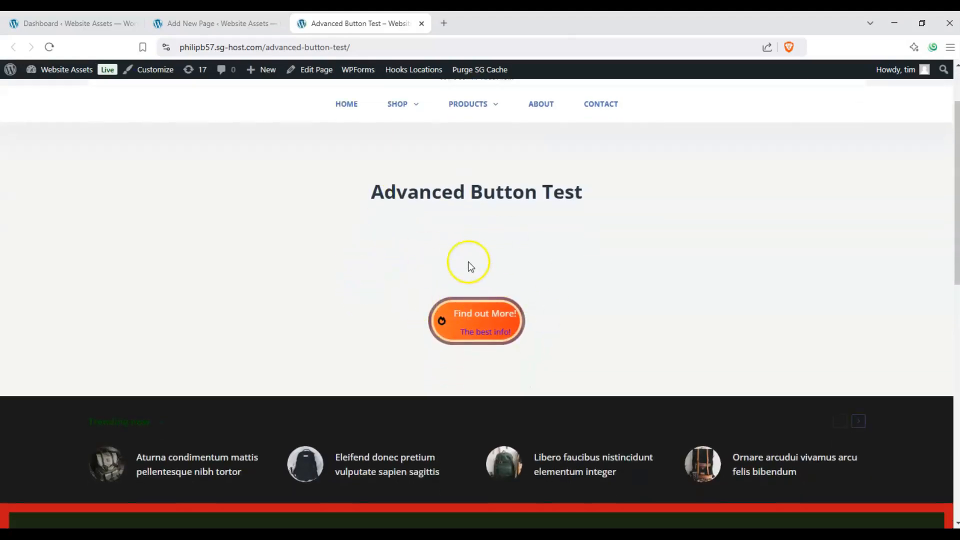
scroll(460, 299, up, 2)
scroll(459, 328, down, 3)
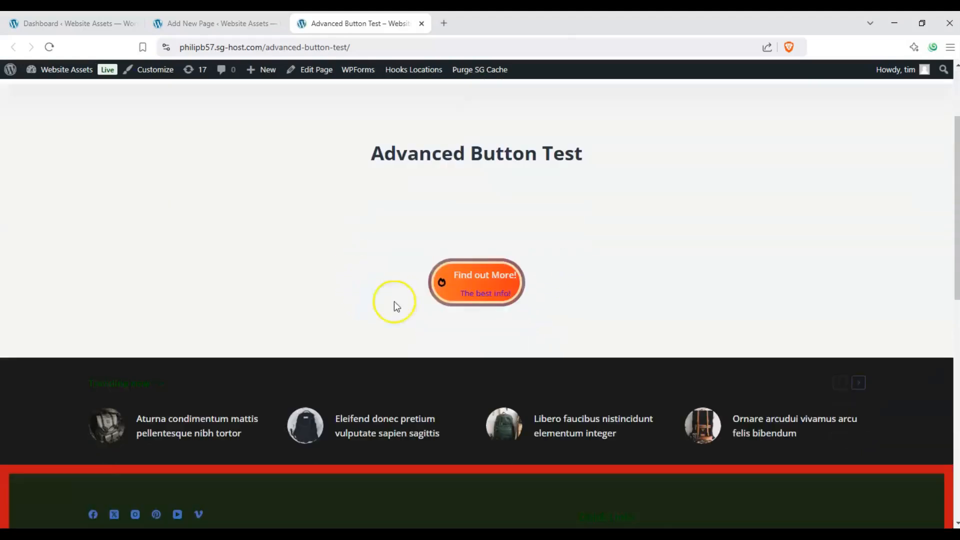
click(483, 283)
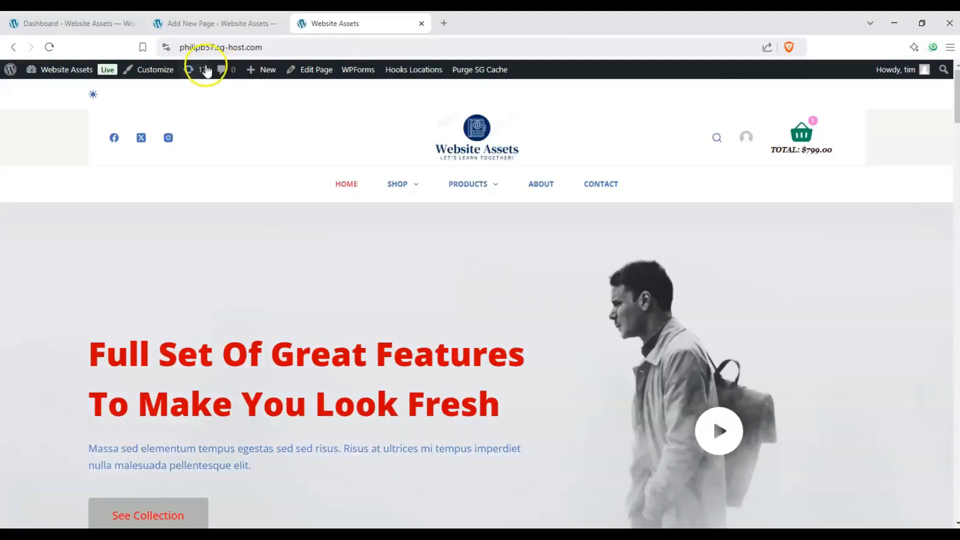
Step: Return to the page editor, select the button block and view its link settings in the general options
click(201, 21)
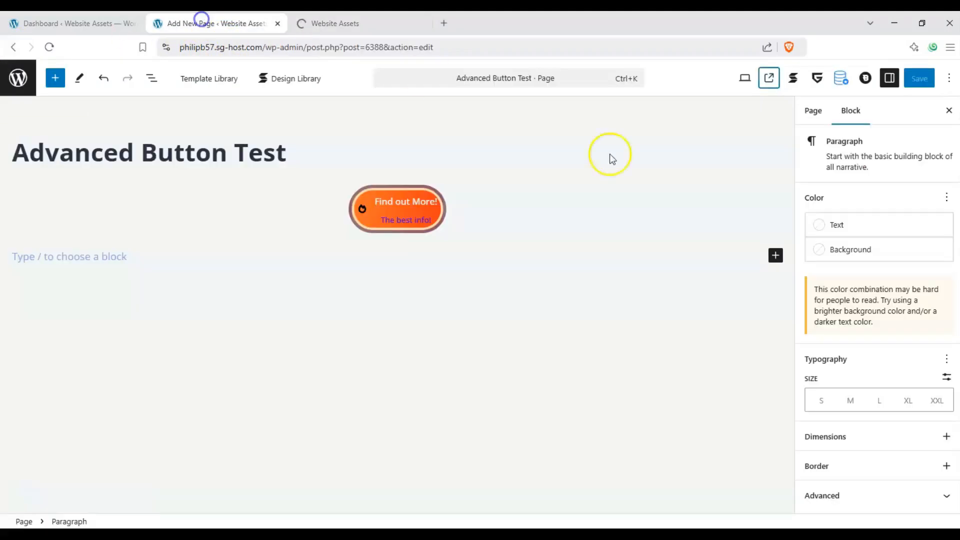
click(407, 191)
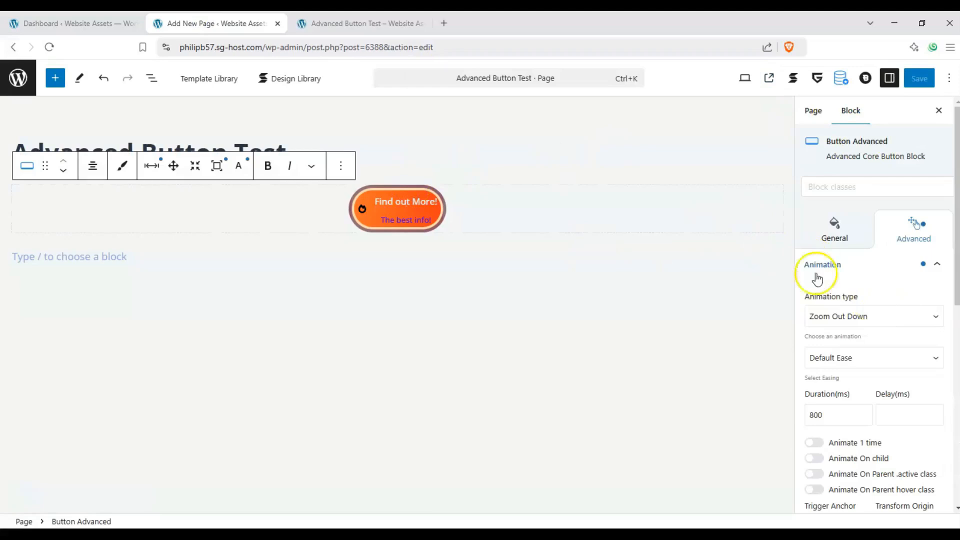
click(839, 242)
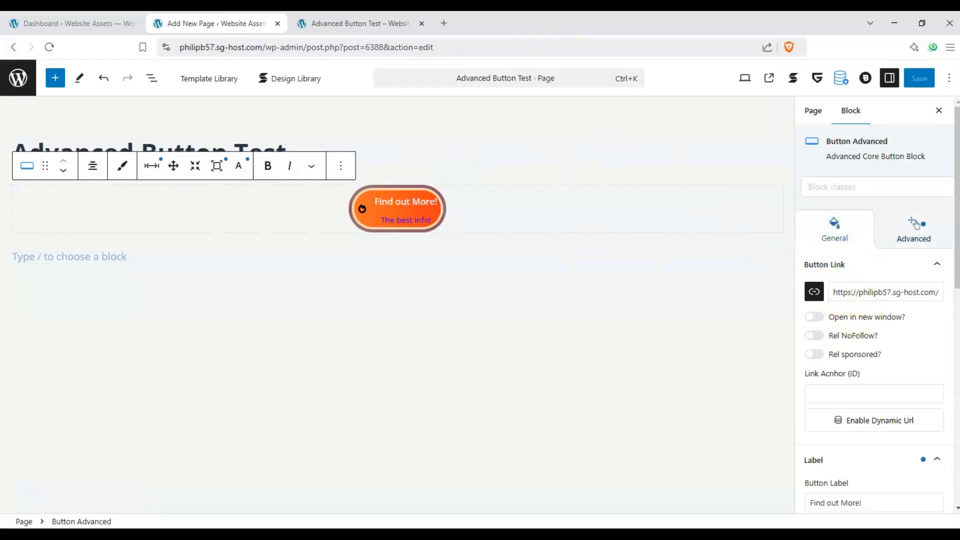
Step: Go back to the live Advanced Button Test page and check the button's entrance animation and hover effect
click(361, 24)
scroll(469, 289, up, 2)
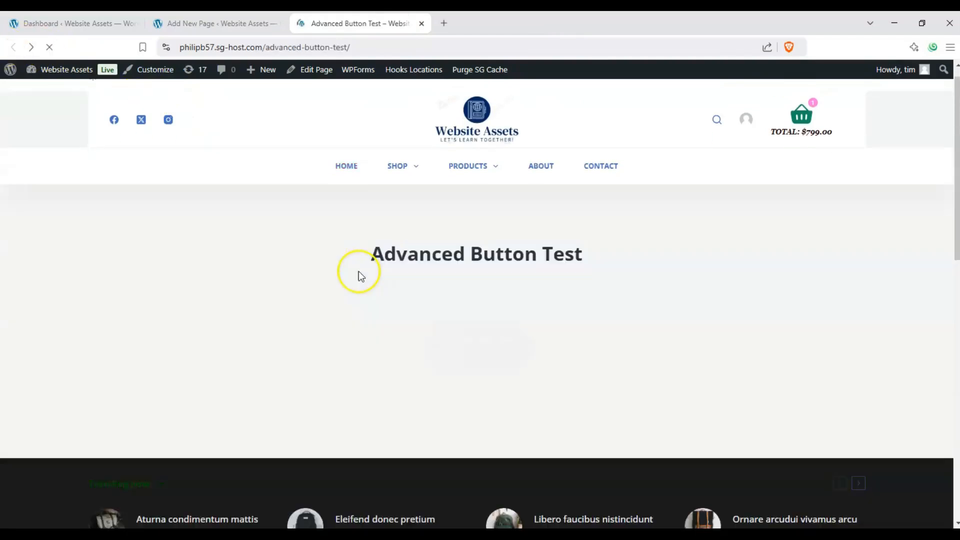
scroll(453, 296, down, 2)
click(467, 287)
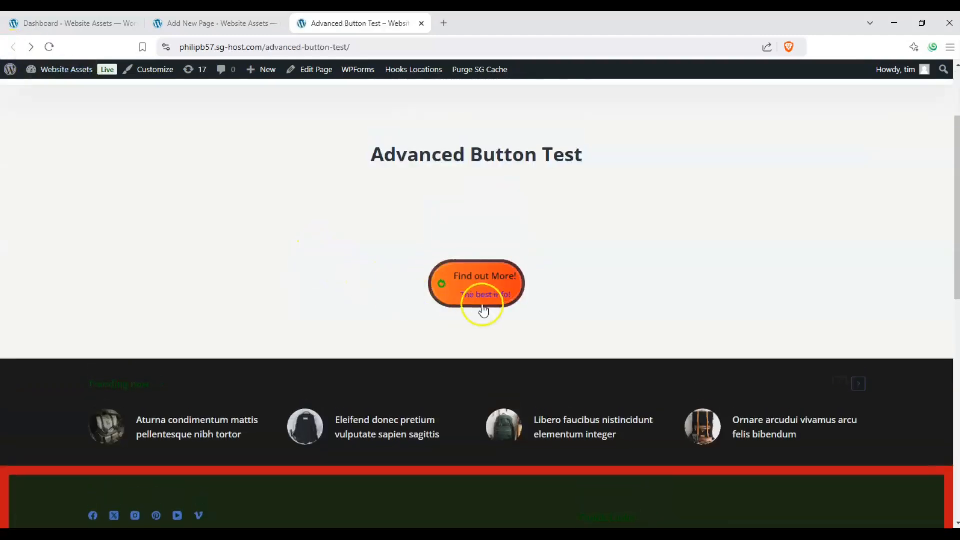
scroll(322, 288, up, 1)
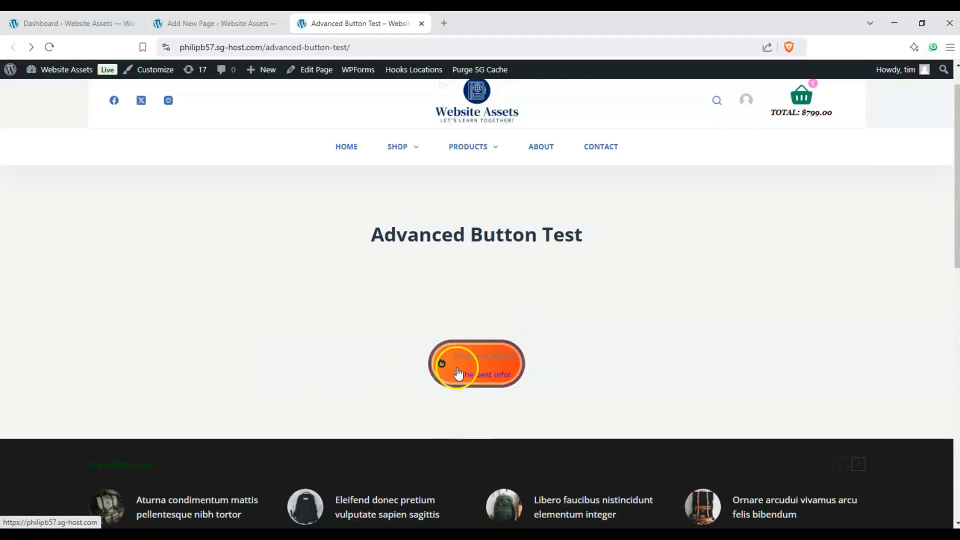